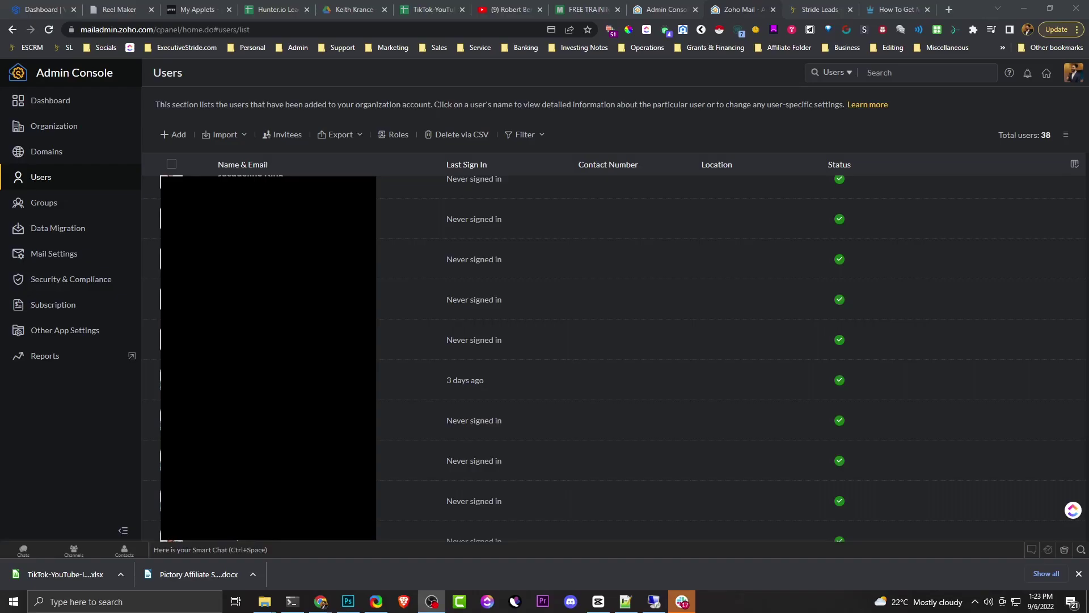
- Start a new user and enter the user's first and last name
scroll(625, 415, "up", 1)
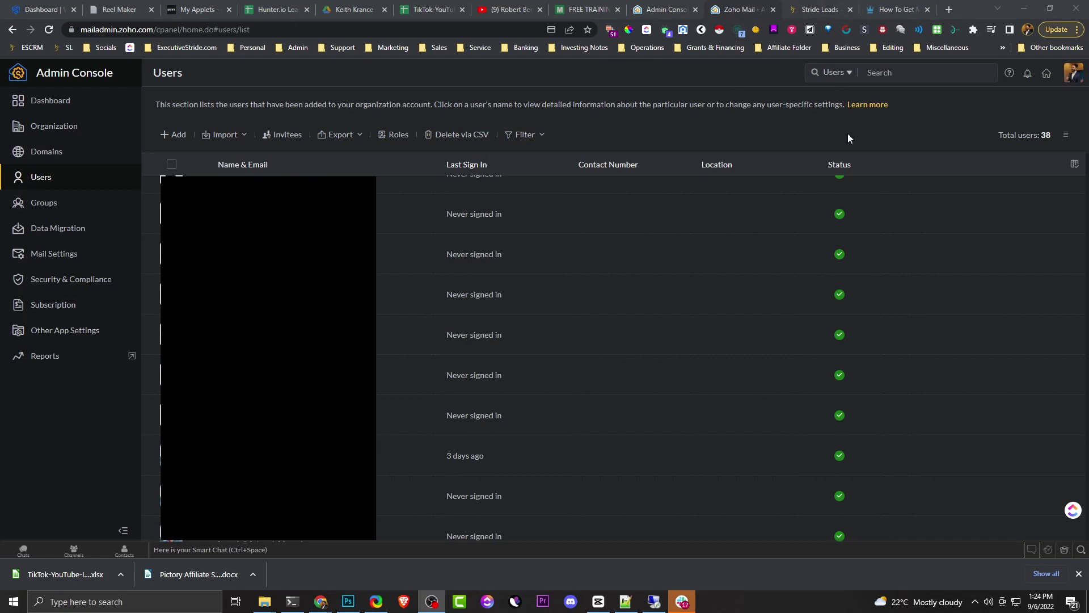
scroll(692, 295, "up", 1)
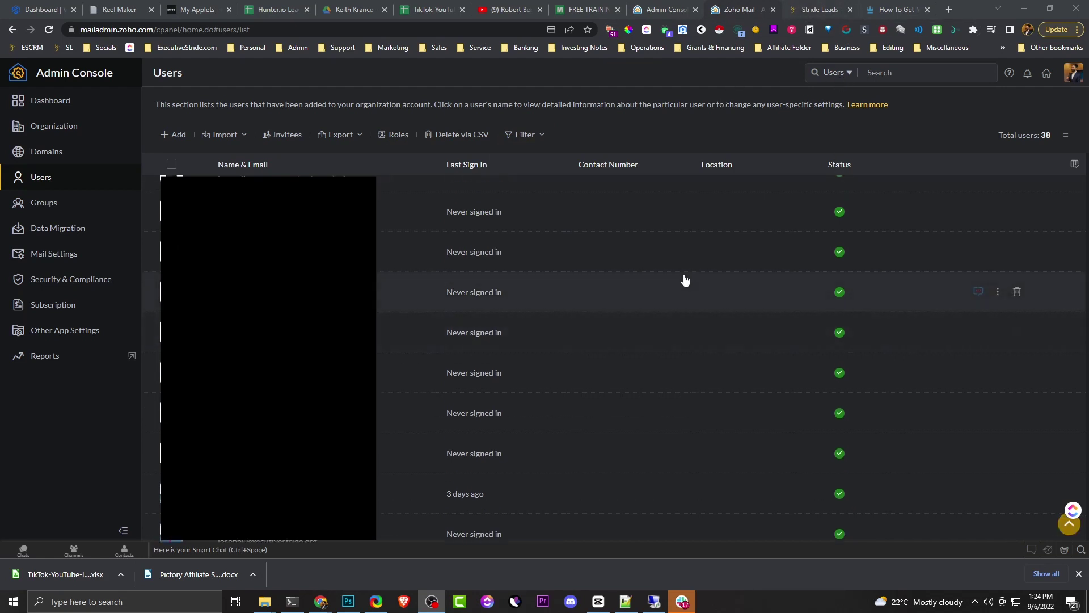
scroll(689, 273, "down", 5)
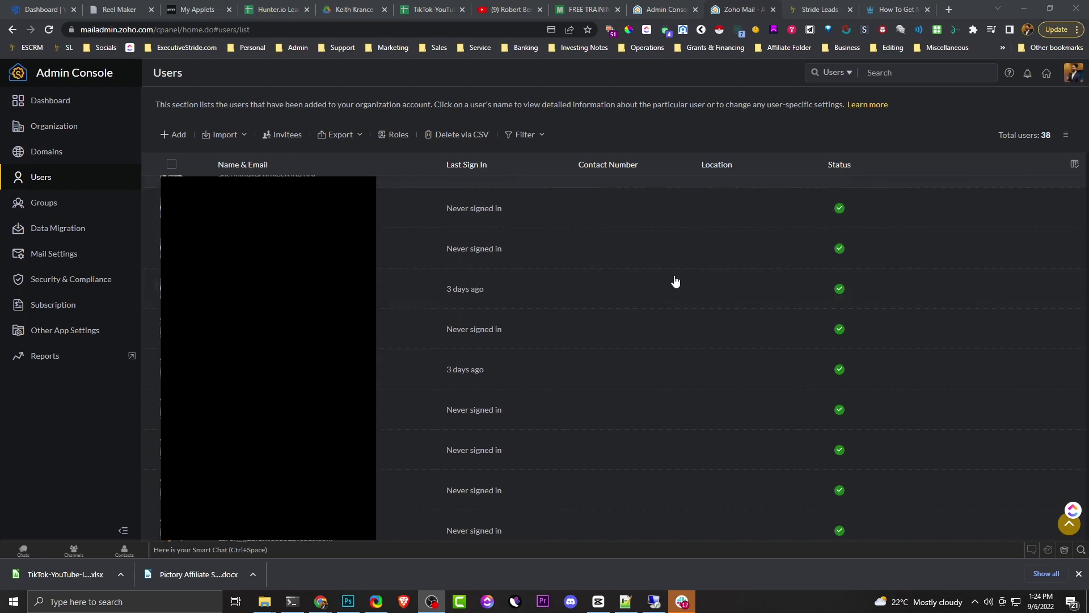
scroll(625, 312, "down", 3)
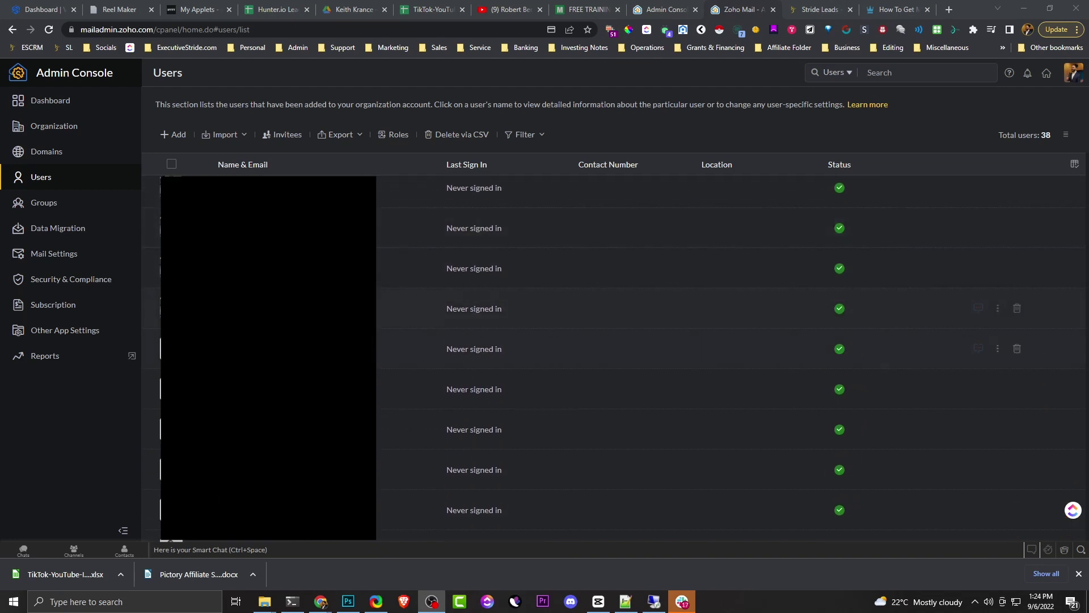
scroll(1007, 318, "down", 3)
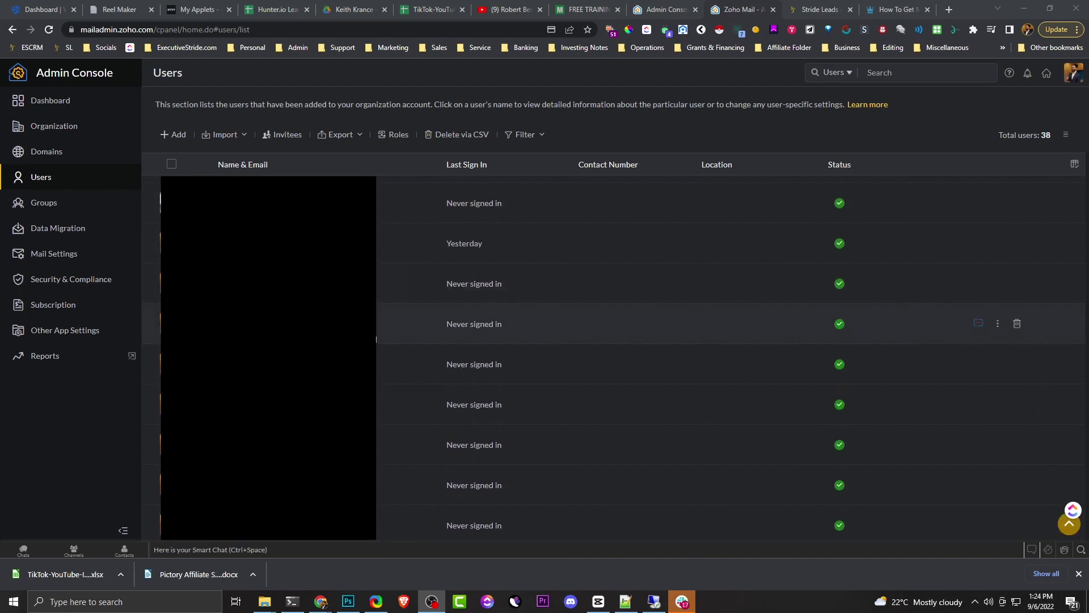
scroll(1007, 318, "up", 2)
scroll(1007, 317, "up", 6)
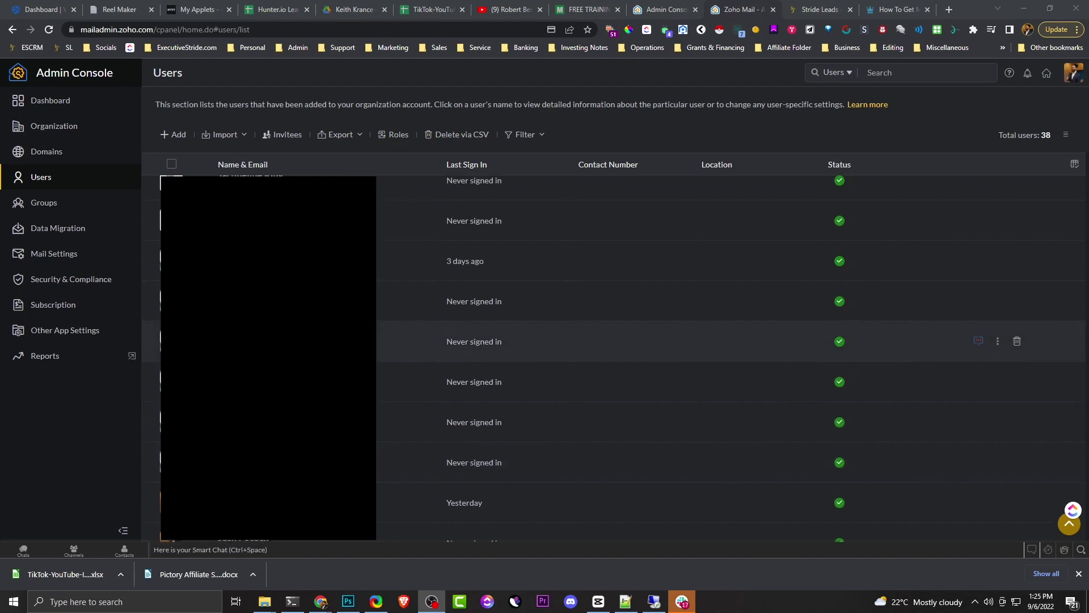
scroll(625, 357, "up", 2)
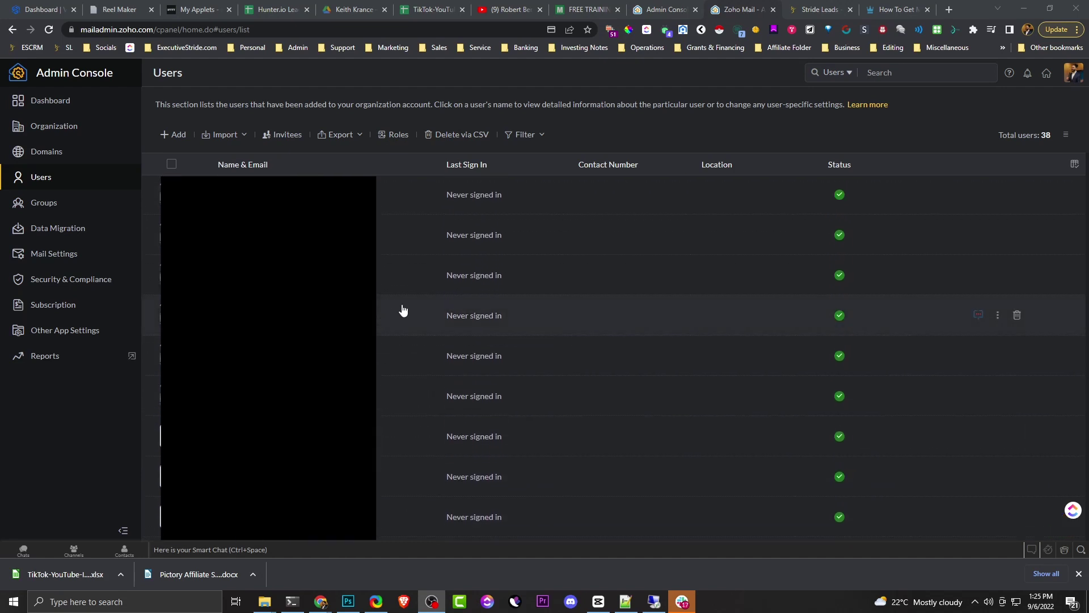
scroll(461, 304, "down", 3)
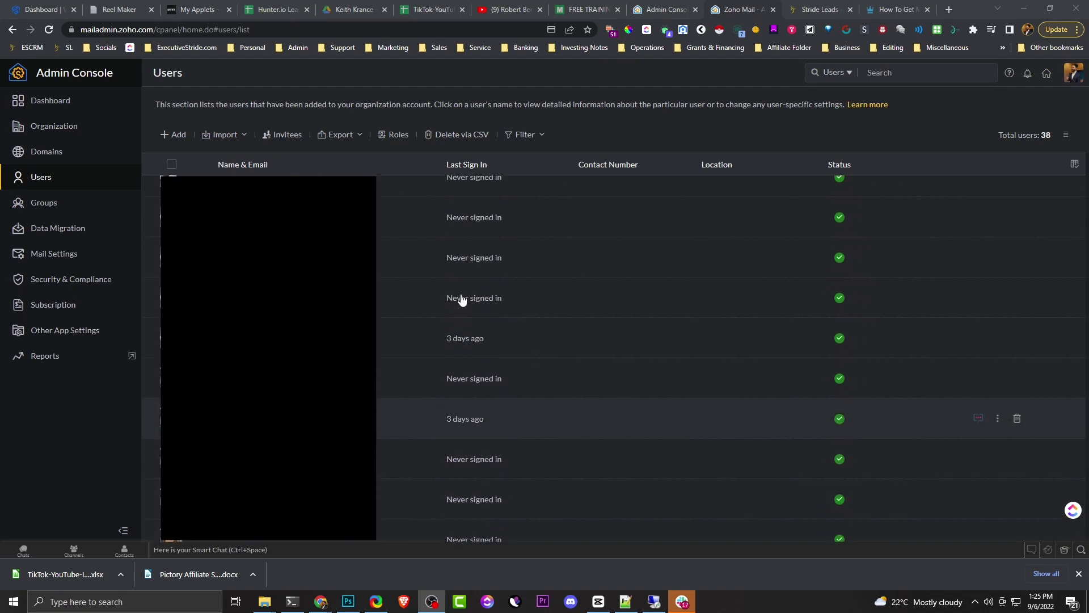
scroll(467, 299, "up", 1)
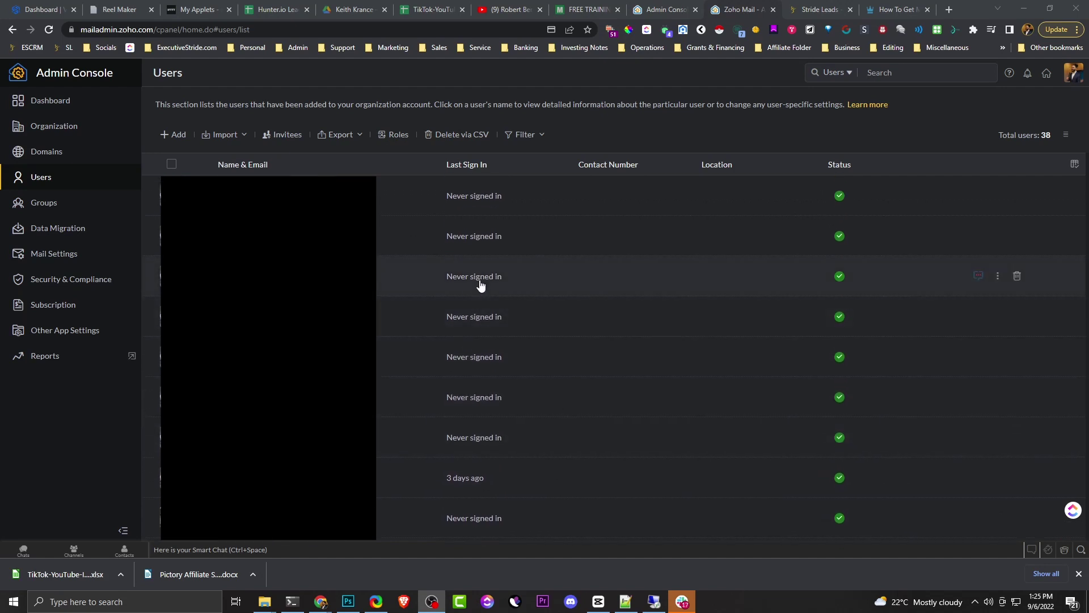
scroll(480, 285, "down", 5)
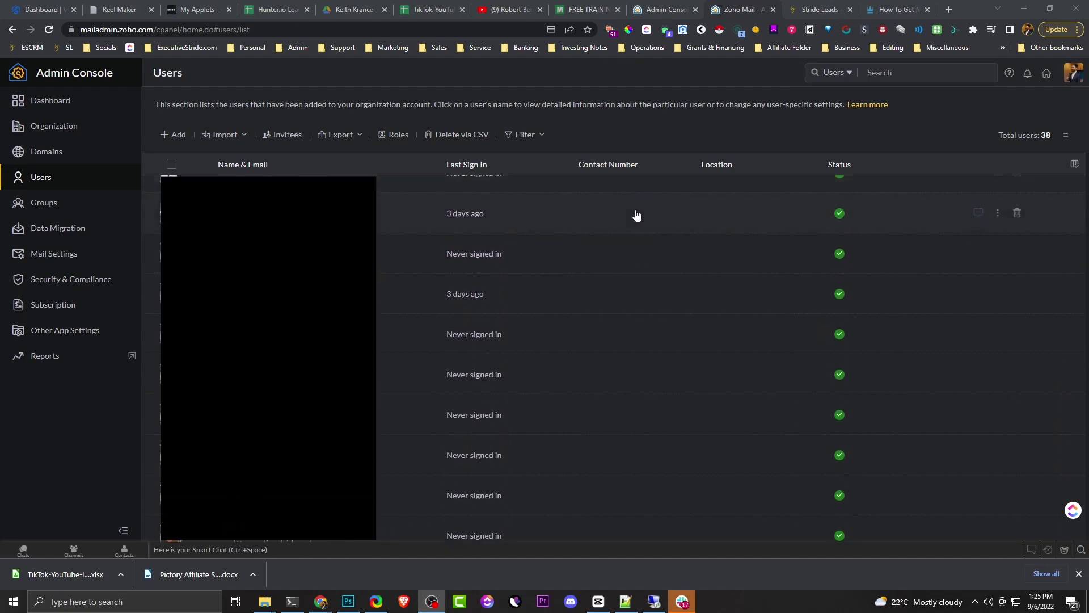
scroll(635, 218, "down", 5)
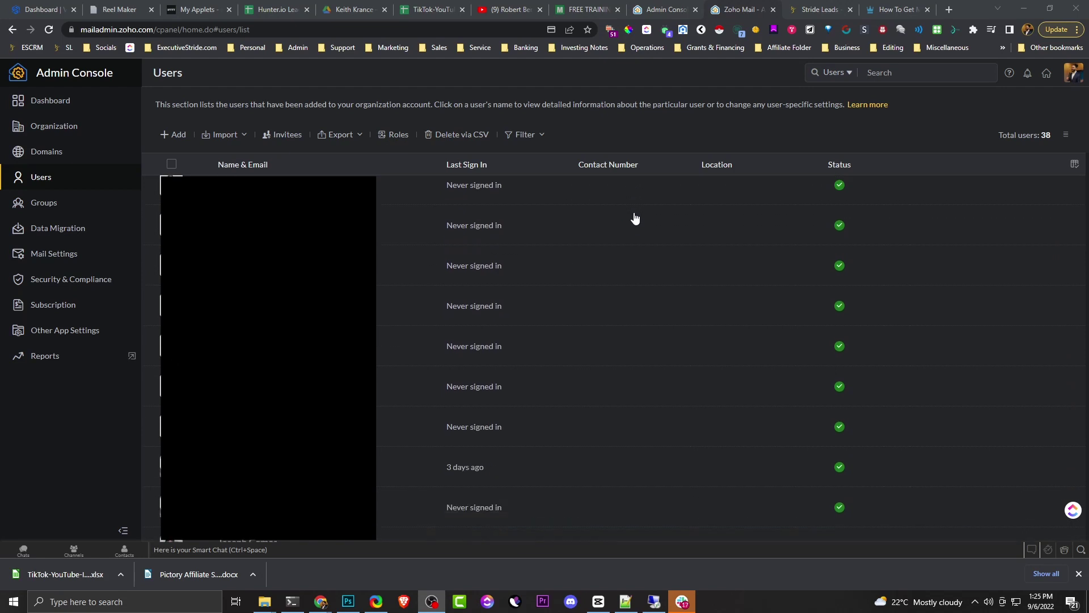
left_click(182, 131)
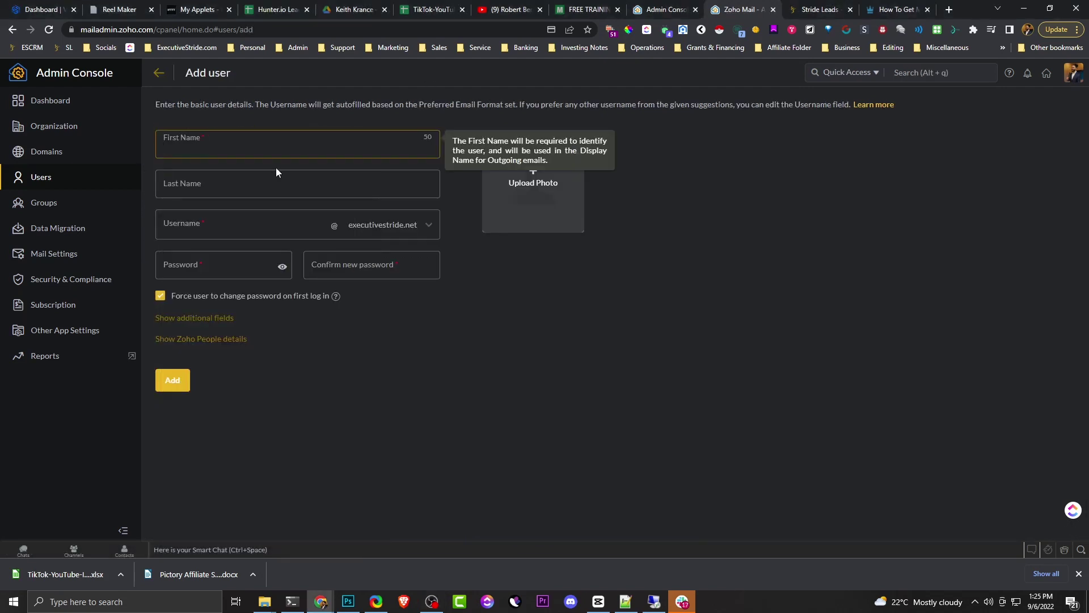
key("Tab")
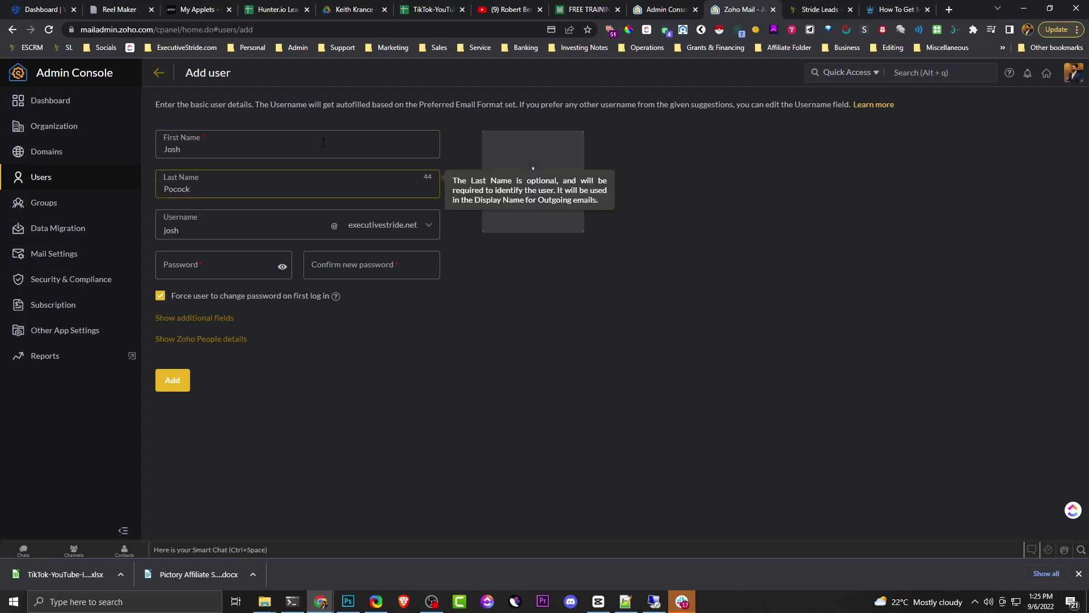
- Paste the account password into both password fields and turn off forced password change
key("Tab")
key("Tab")
key("ctrl+v")
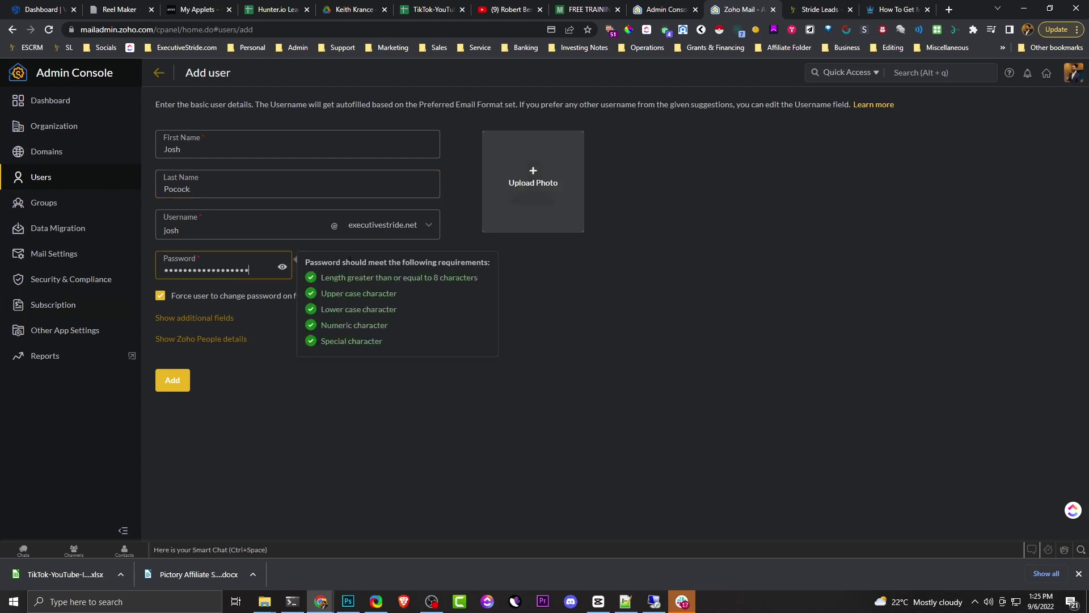
key("Tab")
key("ctrl+v")
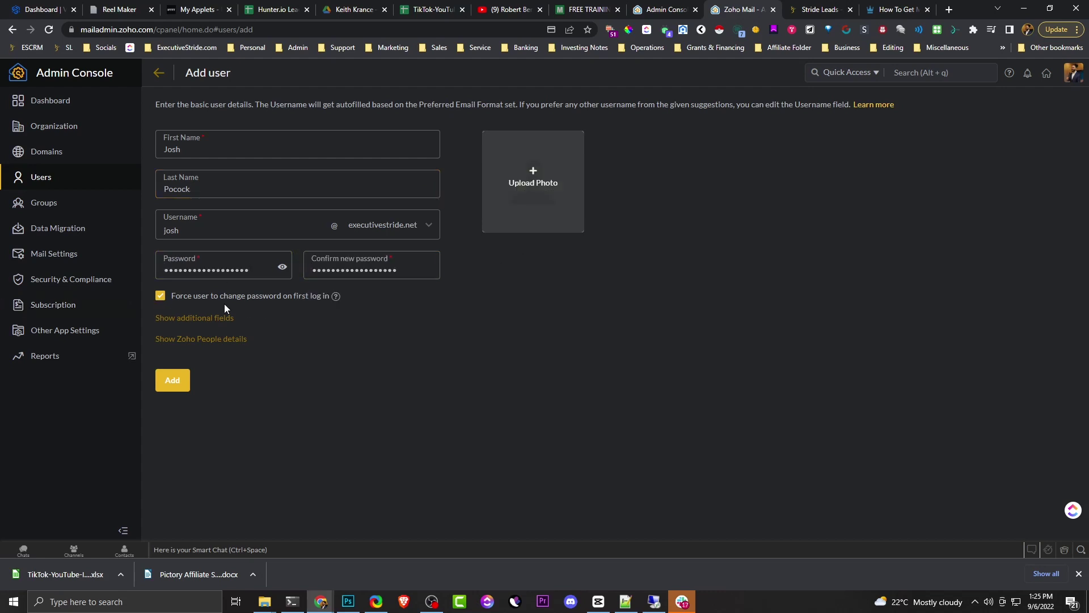
left_click(189, 302)
- Begin uploading a profile photo by browsing the computer for an image
left_click(525, 195)
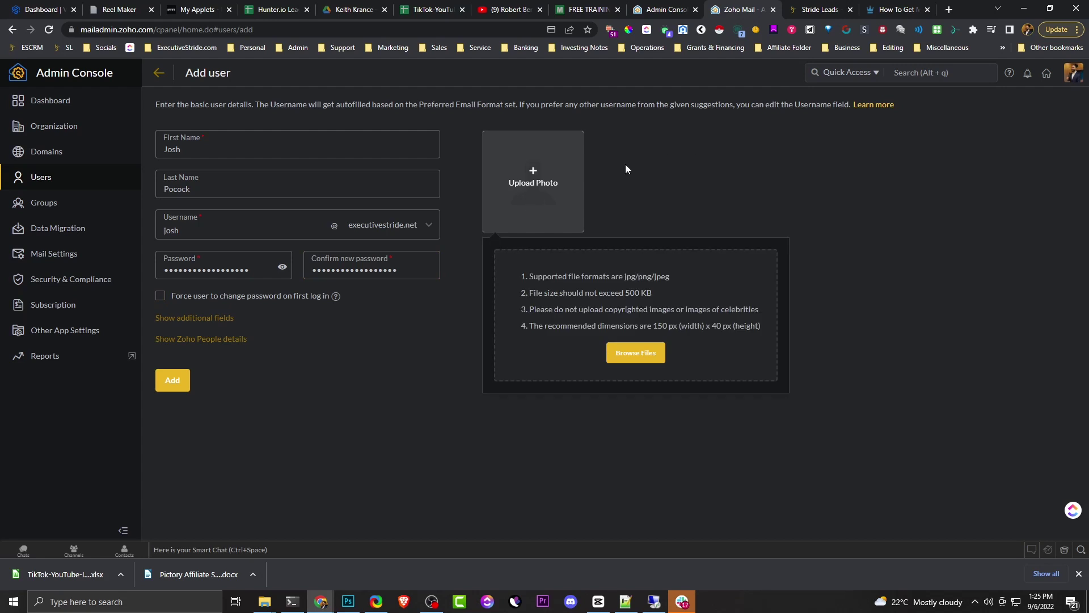
left_click(617, 361)
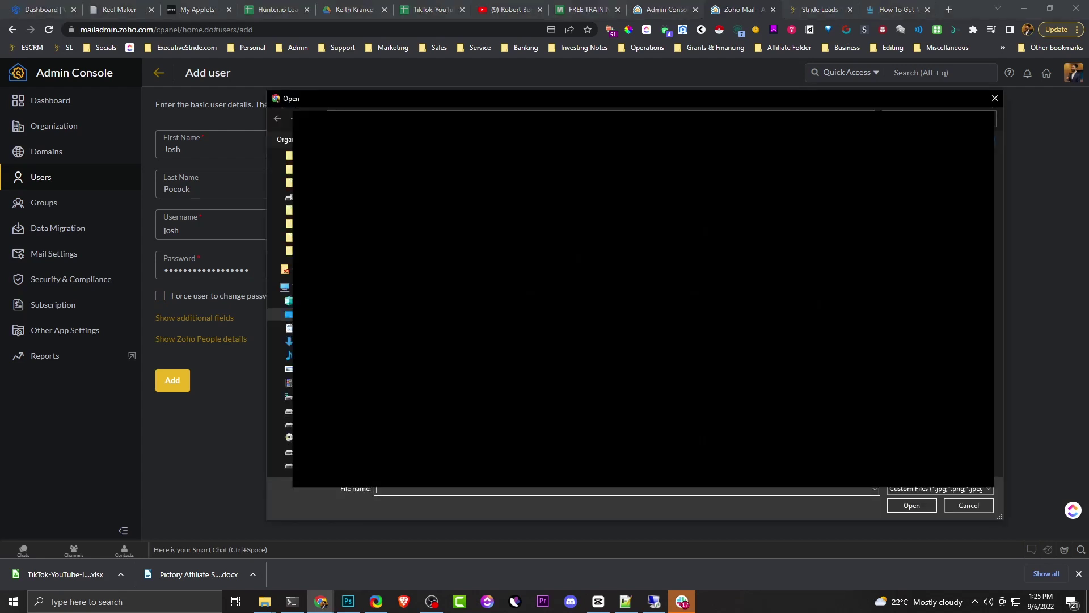
key("Escape")
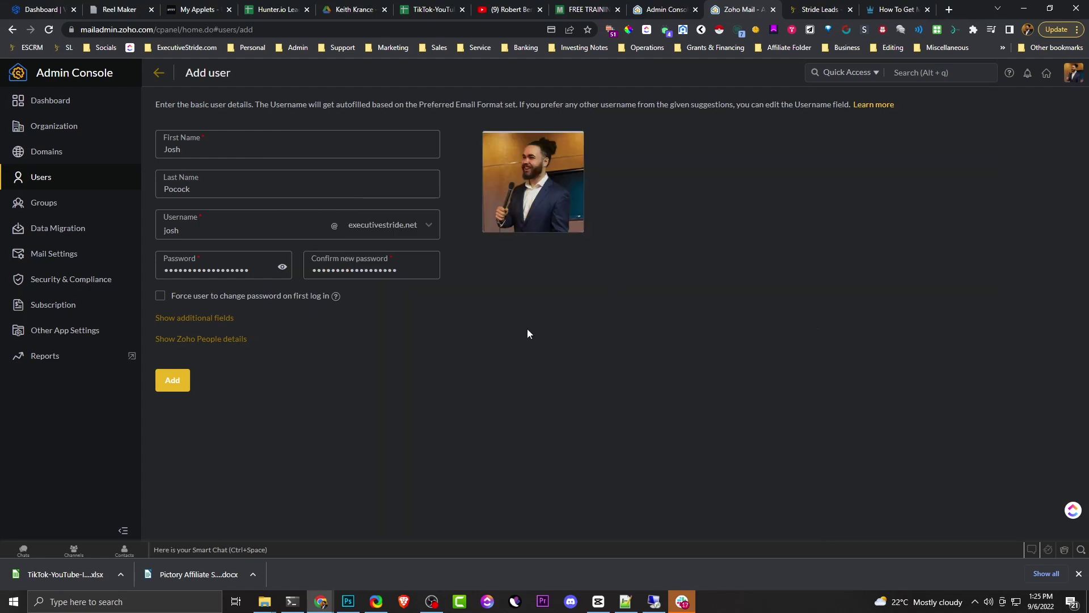
- Switch the address to a different mail domain and submit the new user
left_click(397, 225)
scroll(412, 333, "down", 1)
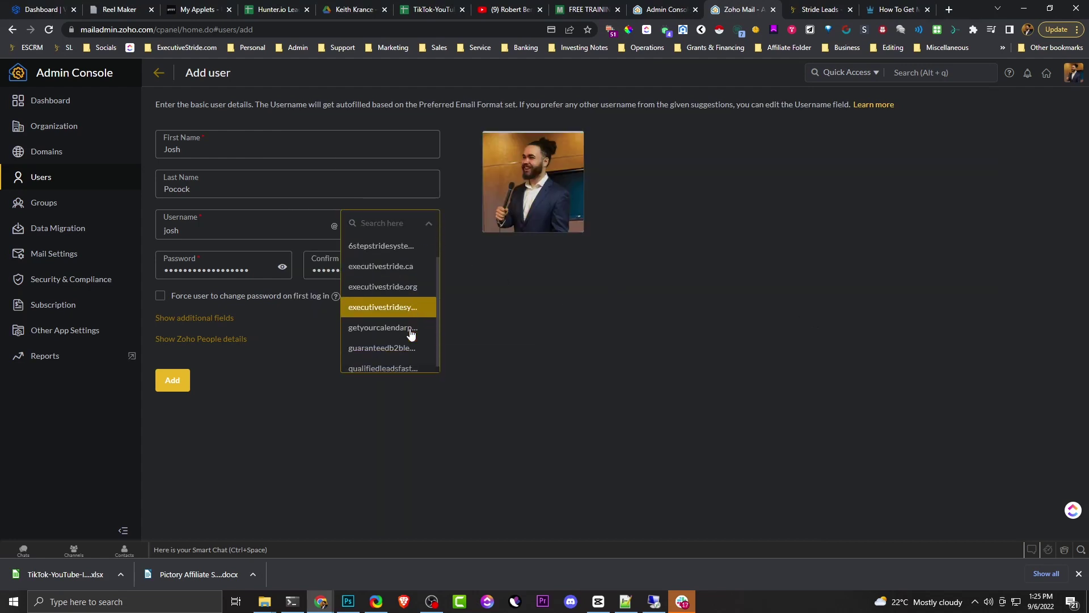
scroll(396, 276, "up", 2)
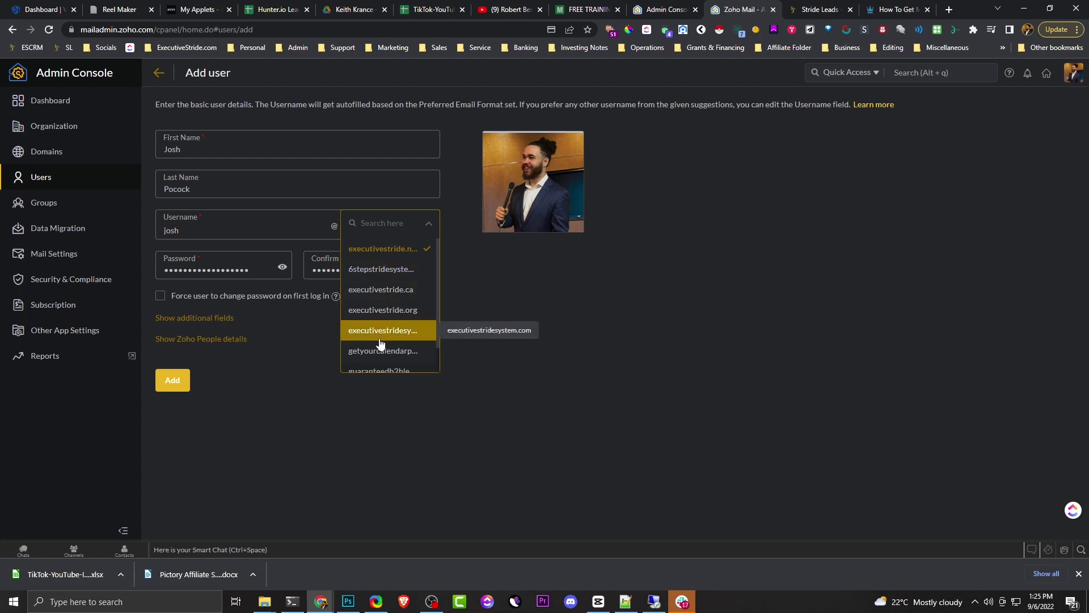
left_click(367, 352)
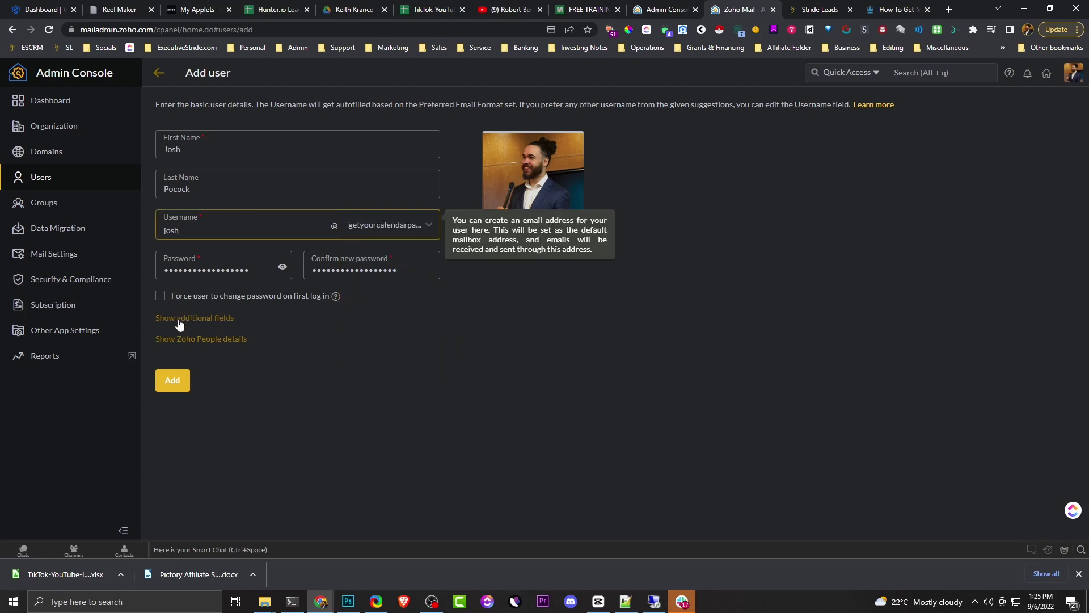
left_click(188, 386)
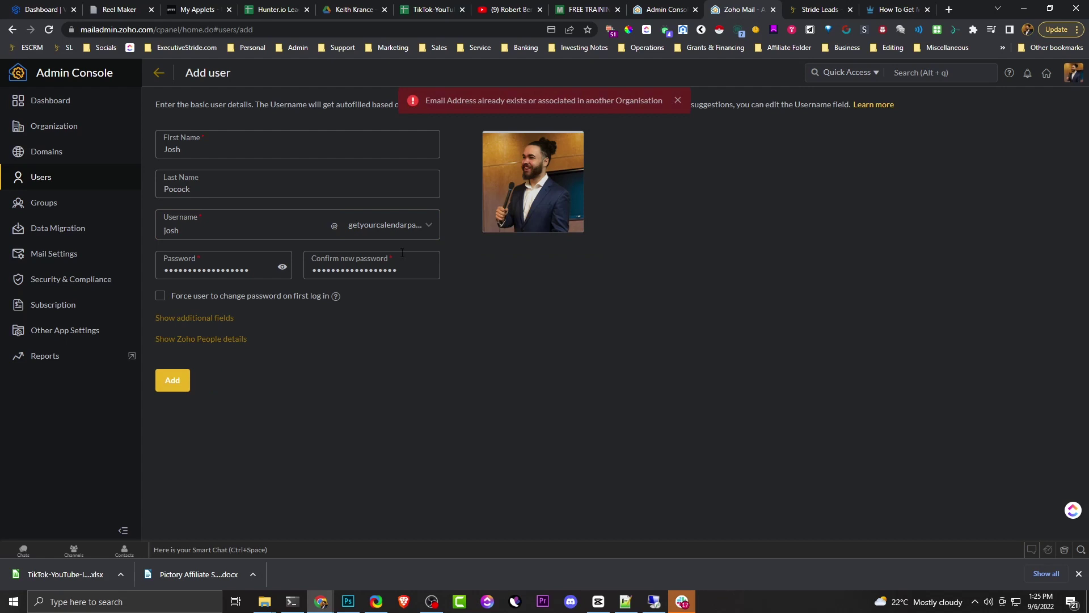
- After the 'already exists' error, move the address to yet another mail domain
left_click(391, 226)
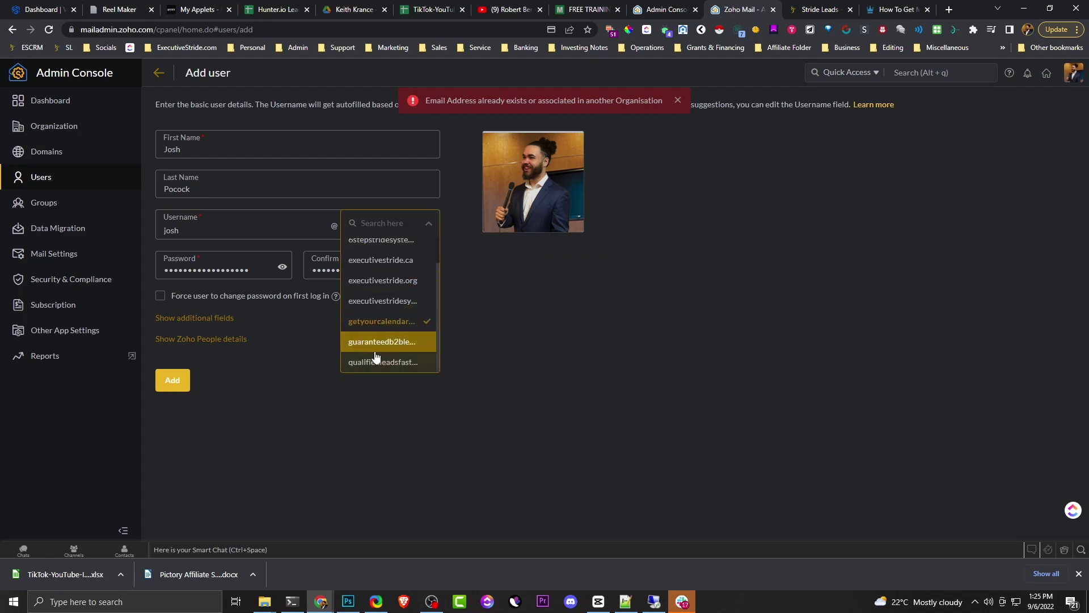
left_click(372, 363)
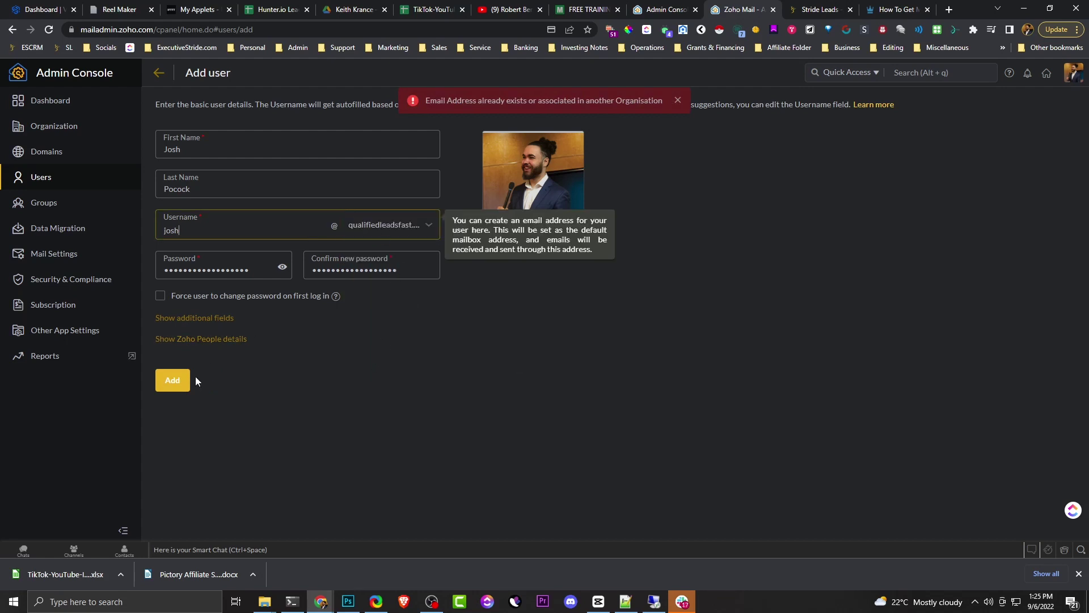
left_click(625, 602)
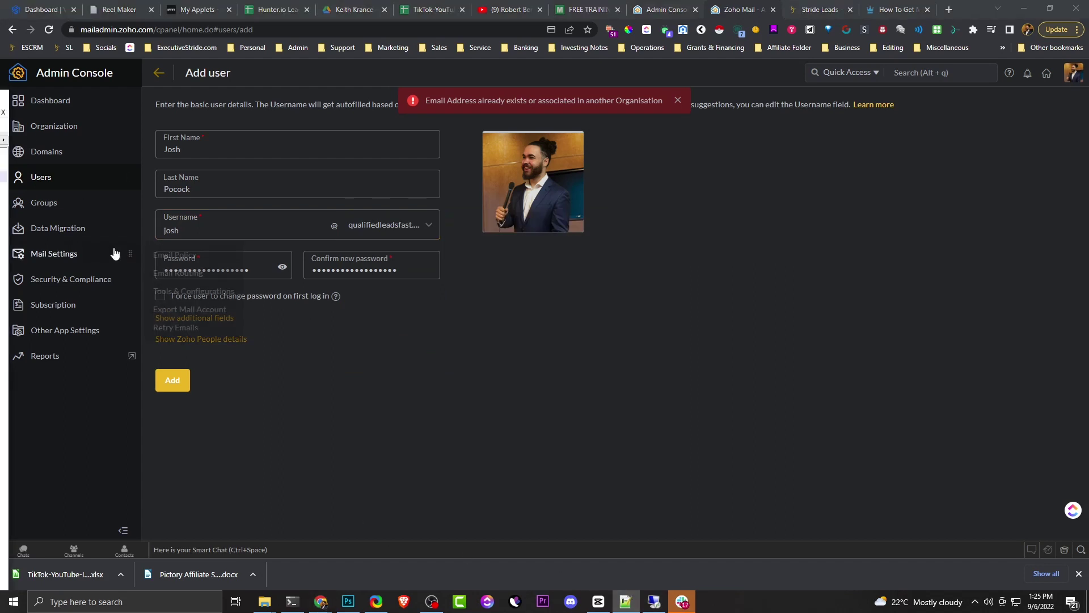
left_click(238, 150)
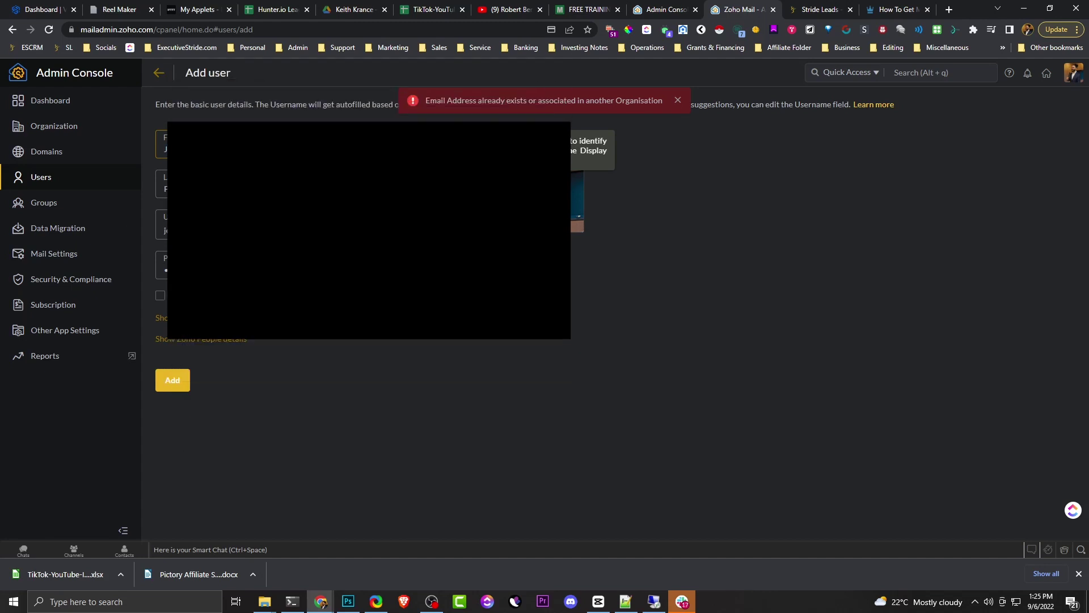
- Attach the office background photo from the TEAM folder and create the user account
key("Tab")
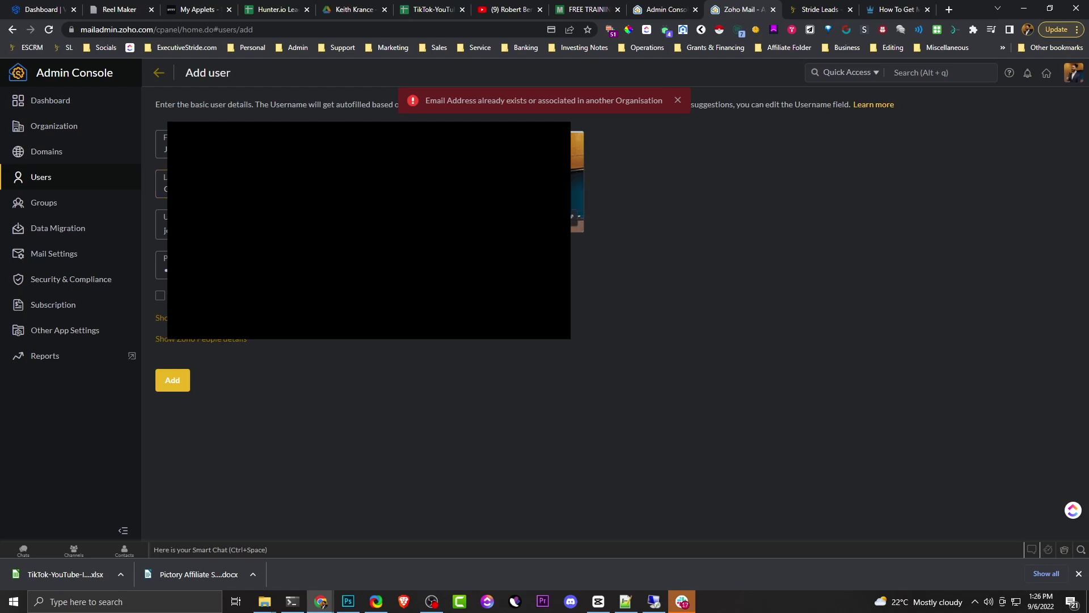
left_click(572, 217)
left_click(635, 354)
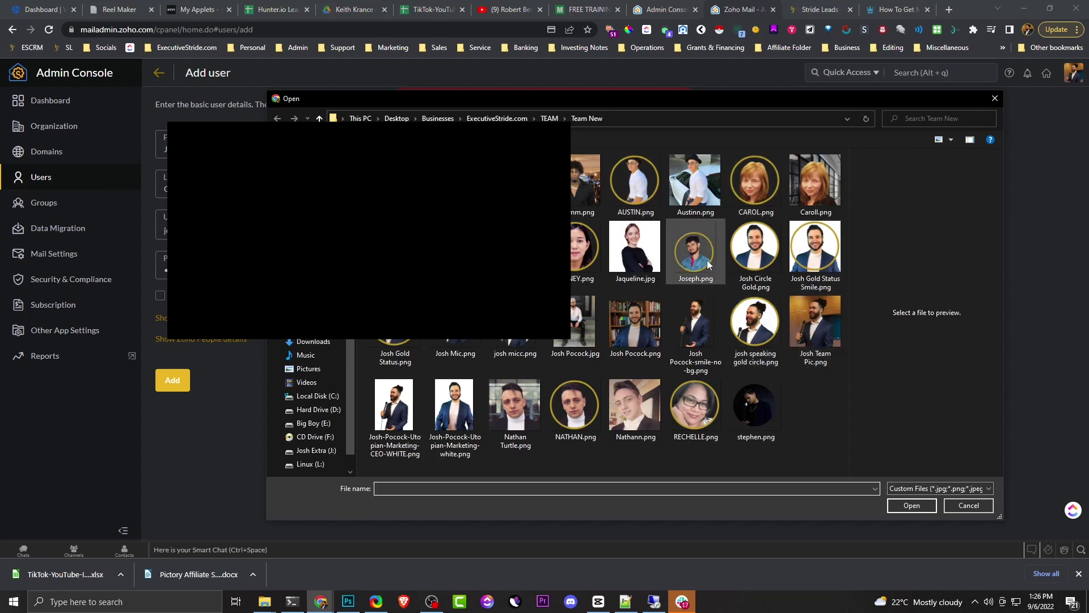
left_click(549, 118)
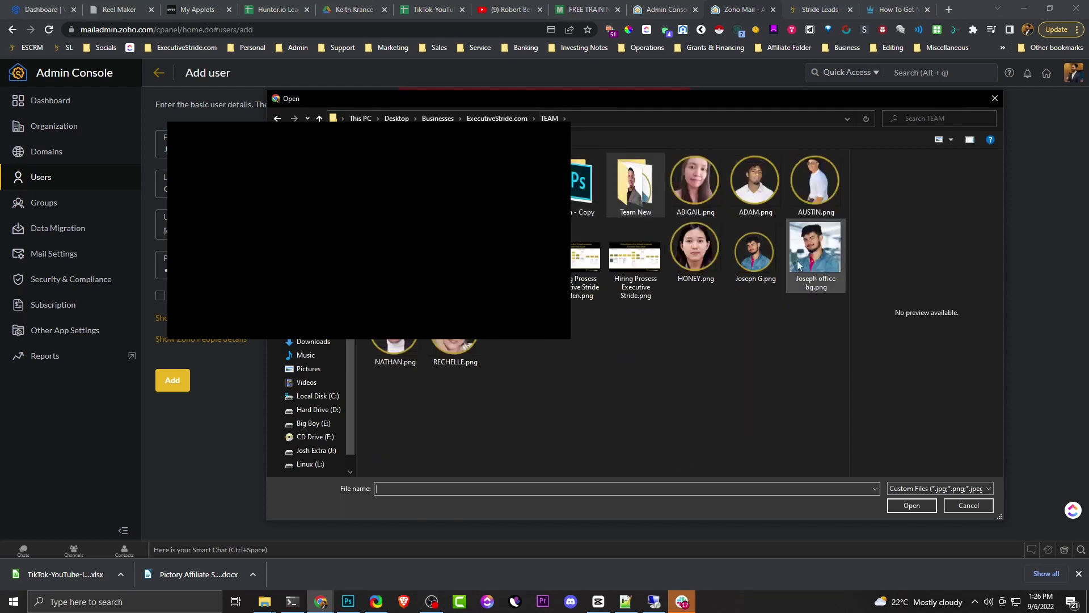
double_click(843, 252)
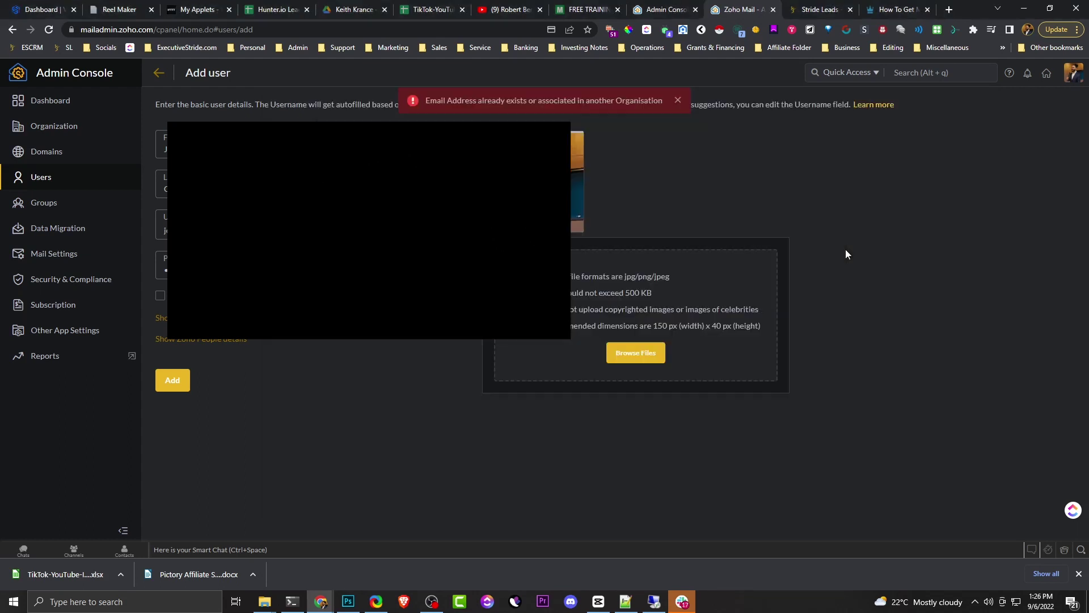
left_click(172, 380)
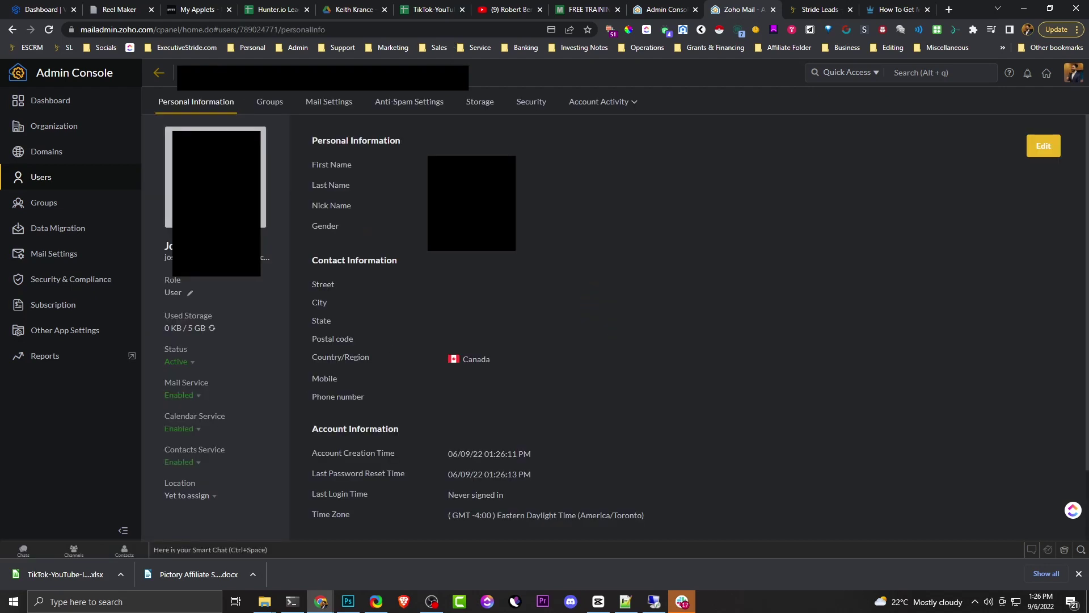
- Switch on IMAP ACCESS in the user's Mail Settings mailbox actions, then go to StrideLeads
left_click(335, 105)
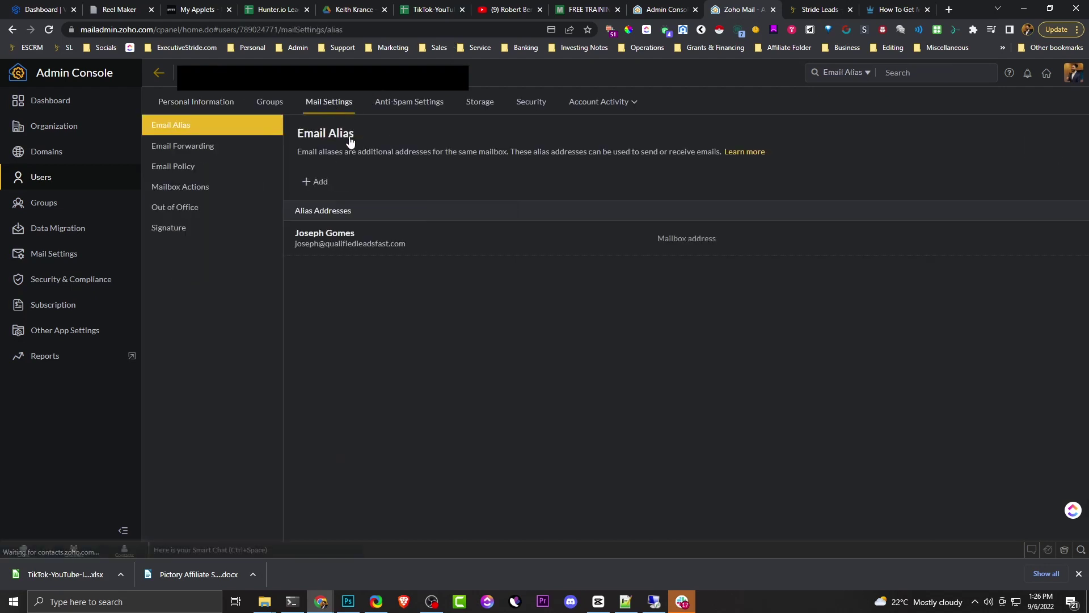
left_click(189, 187)
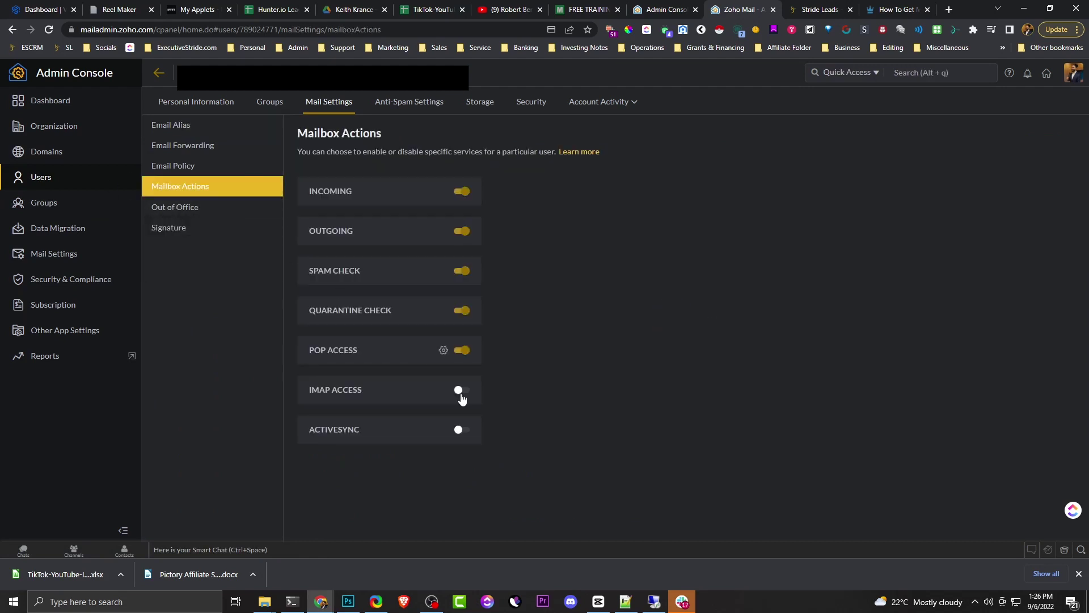
left_click(461, 391)
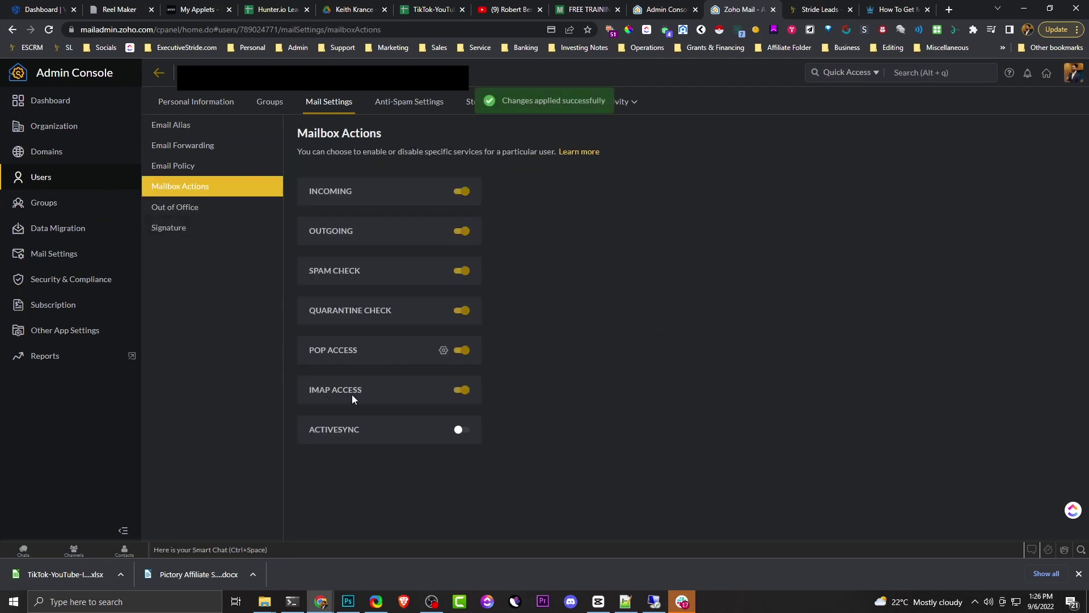
left_click(788, 8)
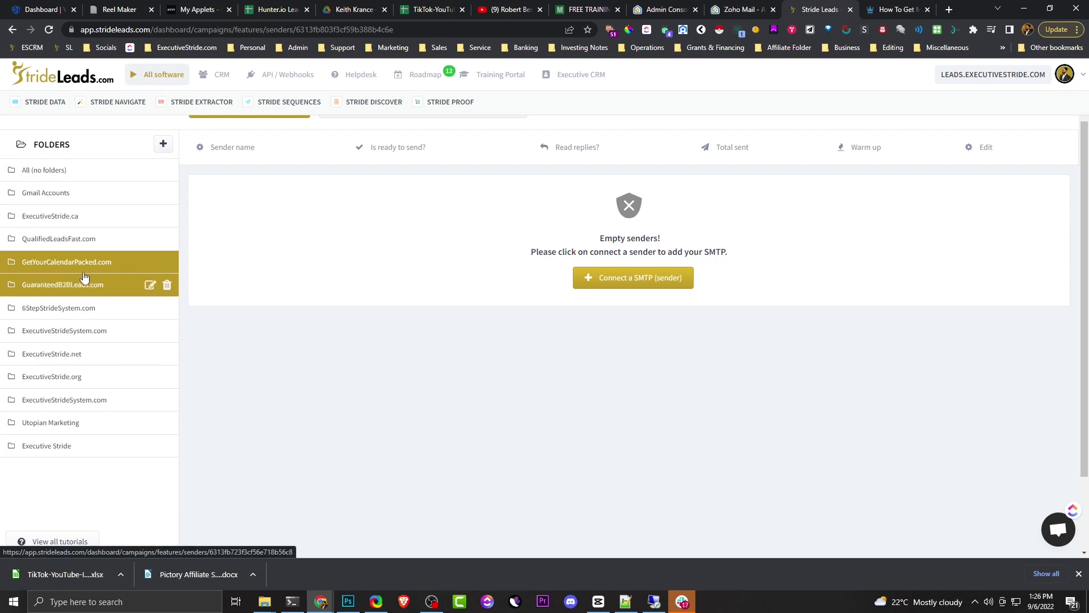
- Start a new SMTP sender and enter the sender name, reused as the full name
left_click(600, 284)
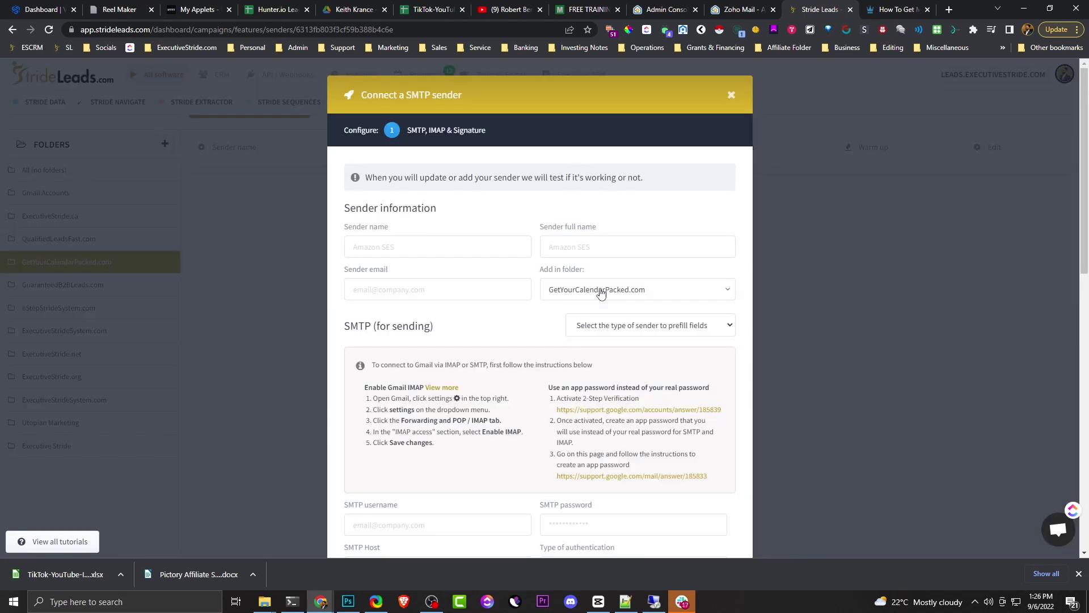
scroll(542, 290, "down", 1)
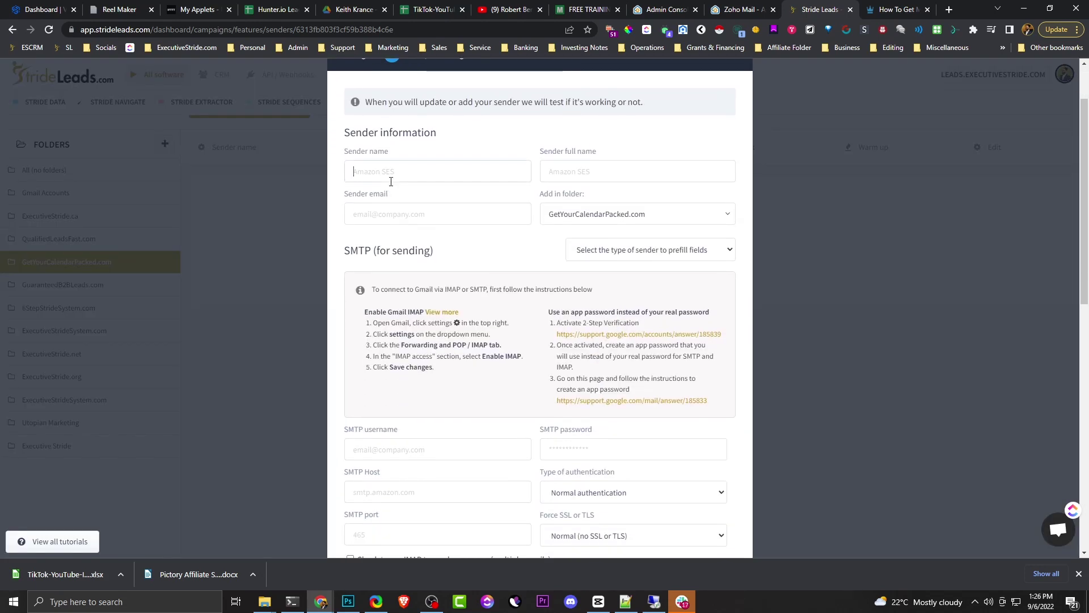
left_click(397, 164)
key("Tab")
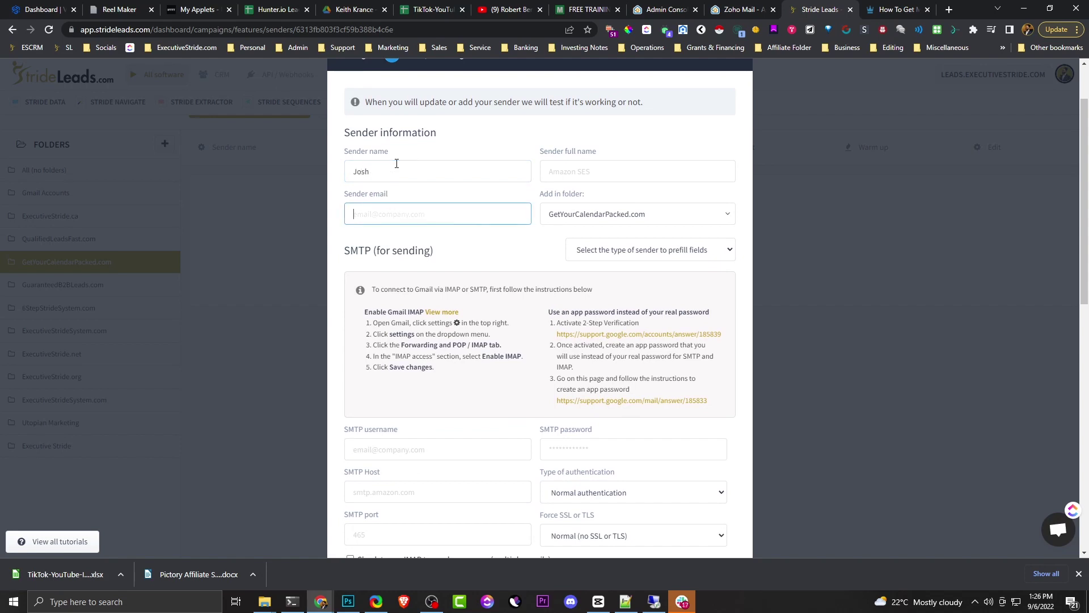
key("shift+Tab")
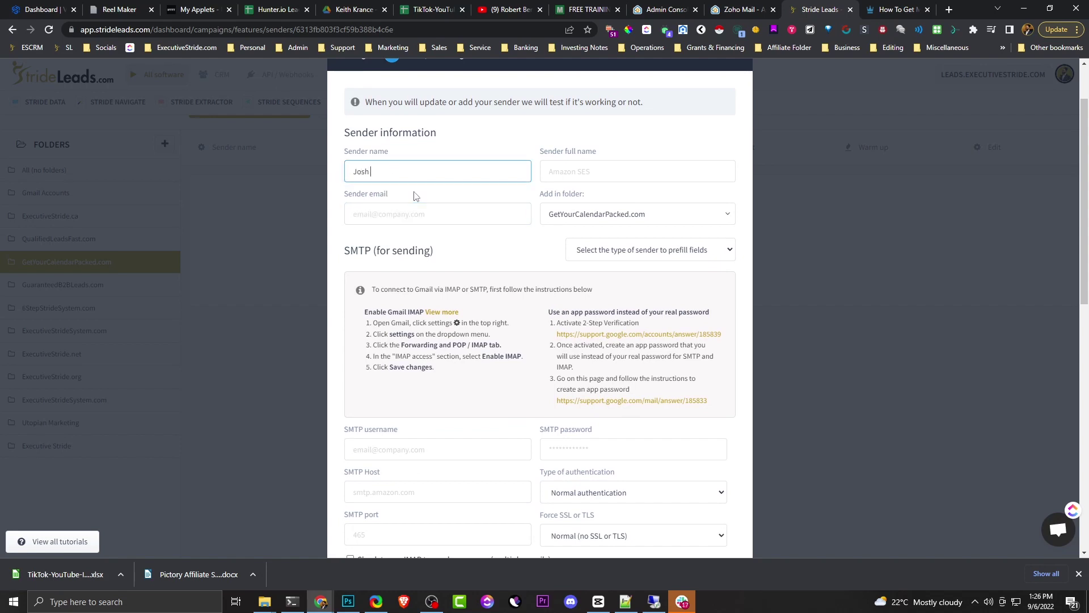
key("ctrl+a")
key("ctrl+c")
left_click(651, 172)
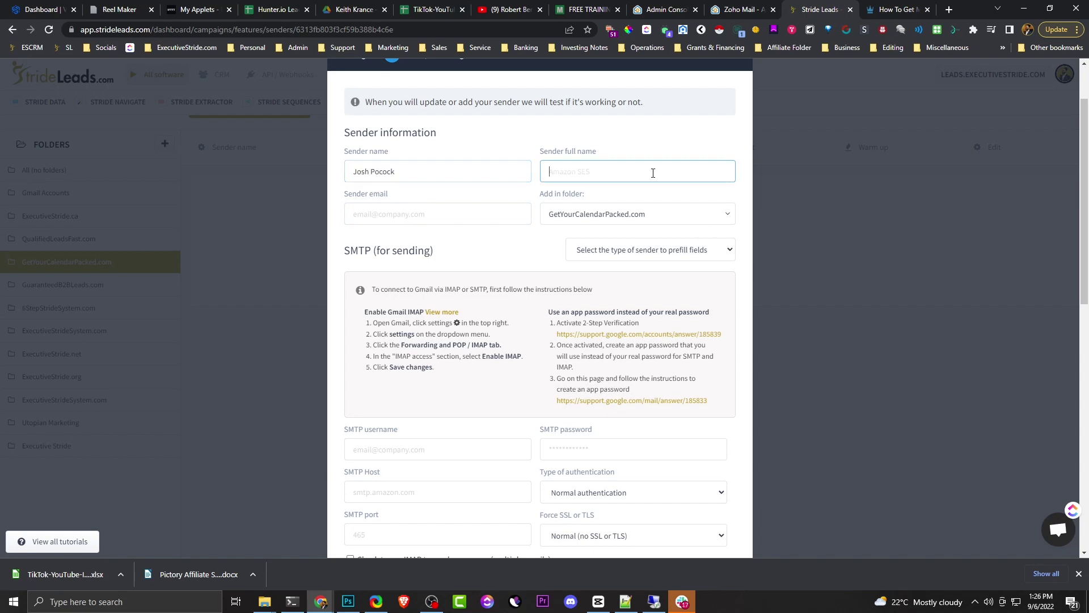
key("ctrl+v")
key("alt+Tab")
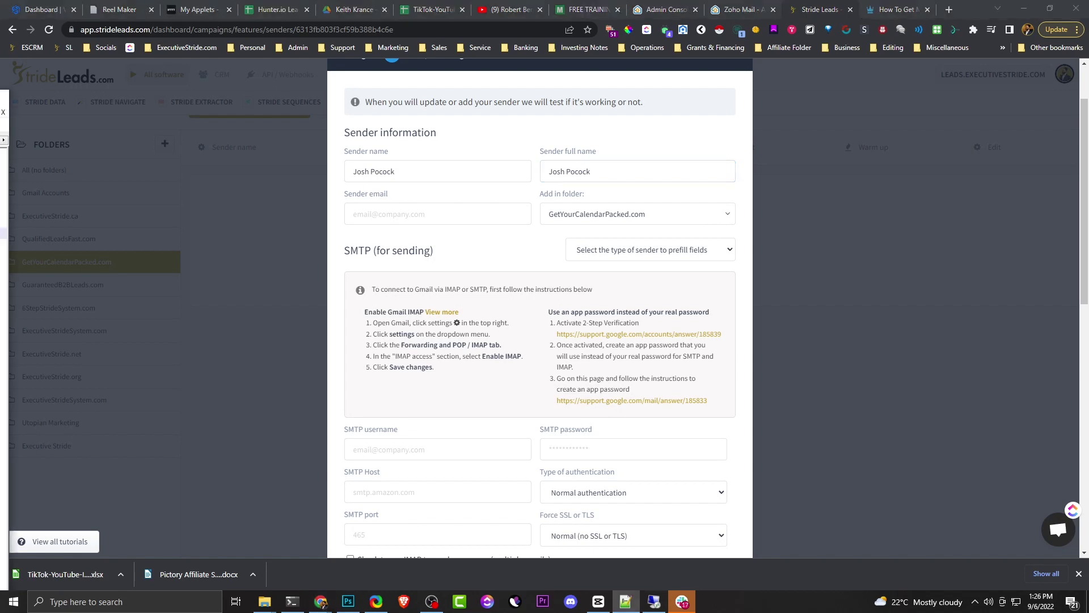
- Enter the sender e-mail address and reuse it as the SMTP username
left_click(398, 208)
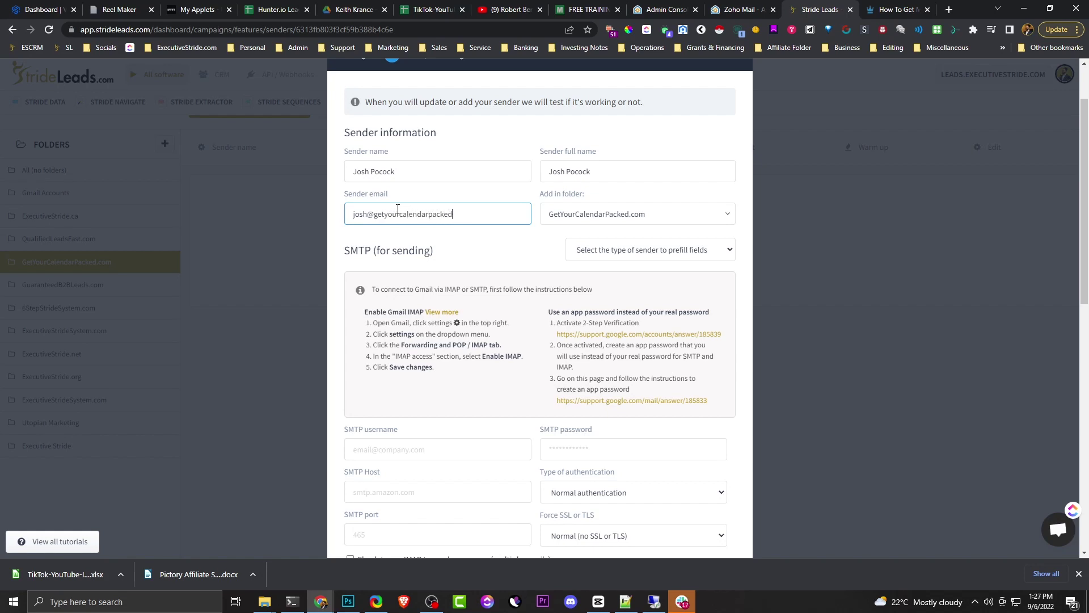
type(".copm")
key("ctrl+a")
key("ctrl+c")
scroll(419, 360, "down", 3)
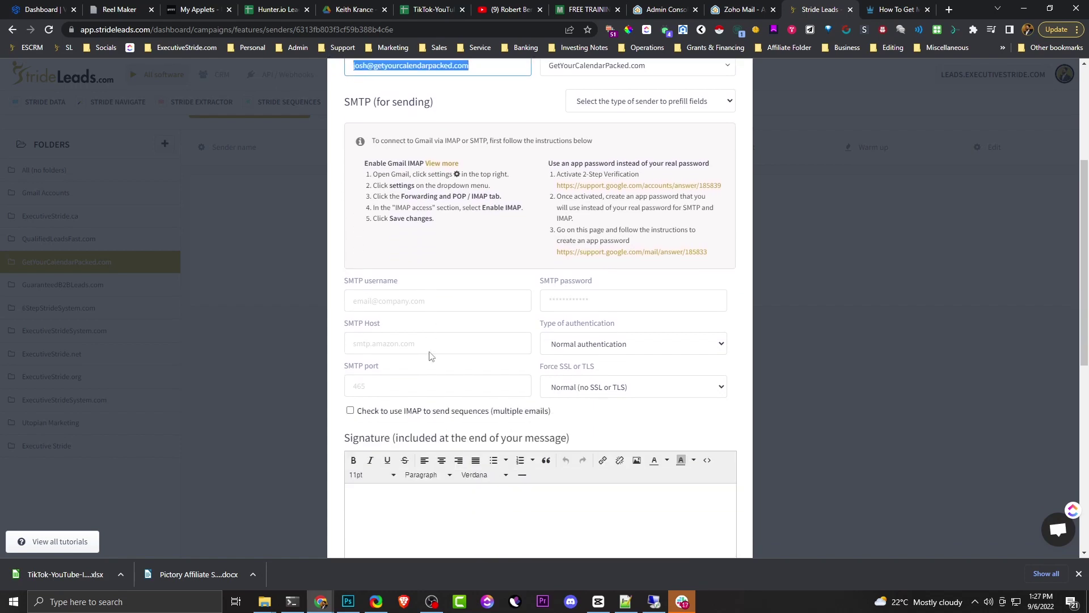
left_click(422, 306)
key("ctrl+v")
scroll(458, 311, "down", 1)
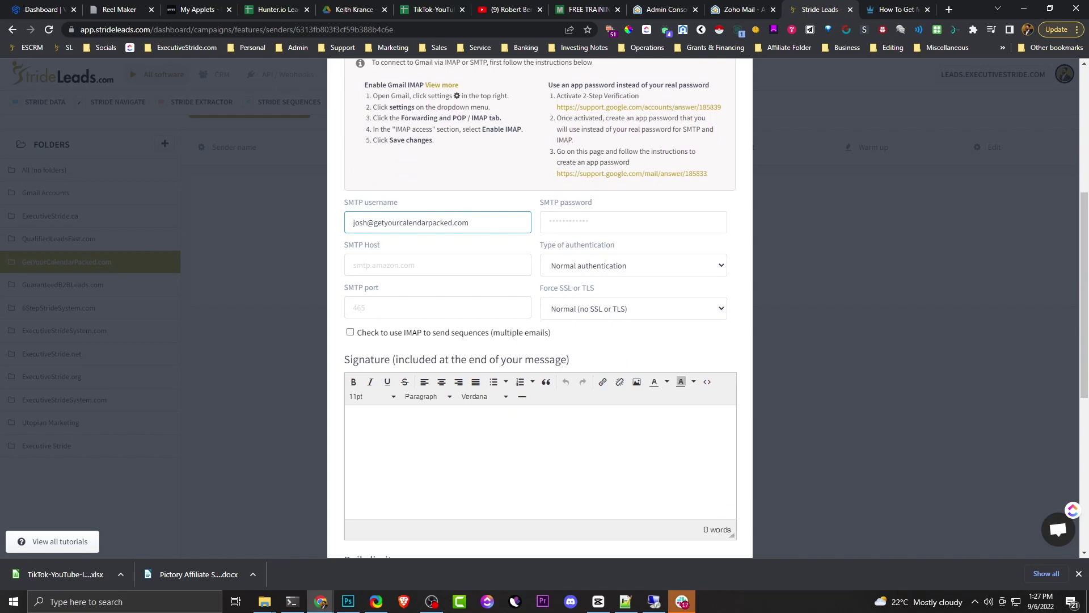
- Paste the mailbox password into the SMTP password field
key("alt+Tab")
left_click(630, 225)
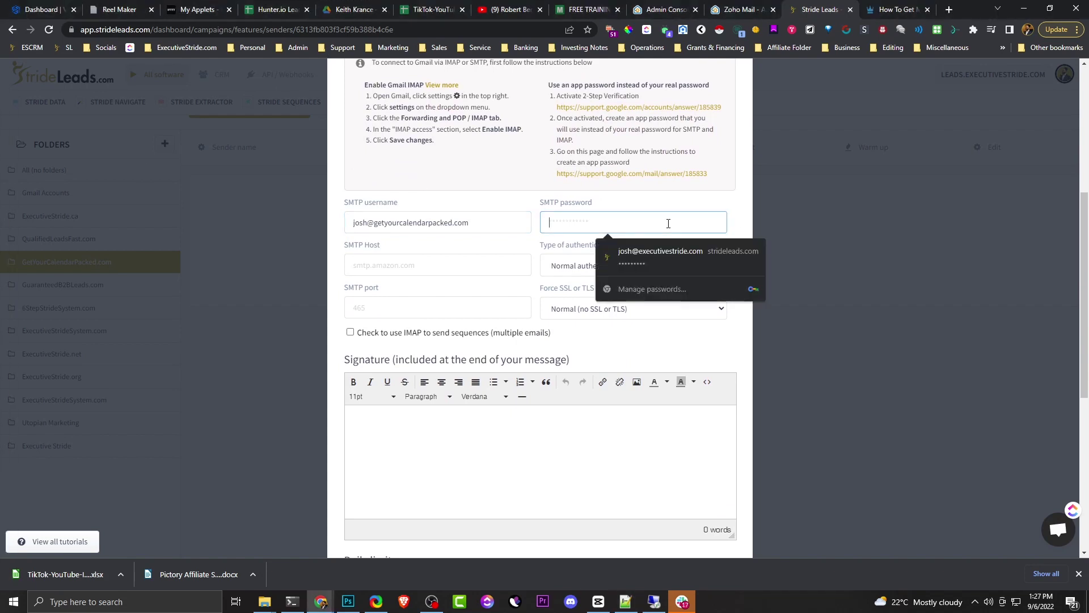
key("ctrl+v")
left_click(366, 259)
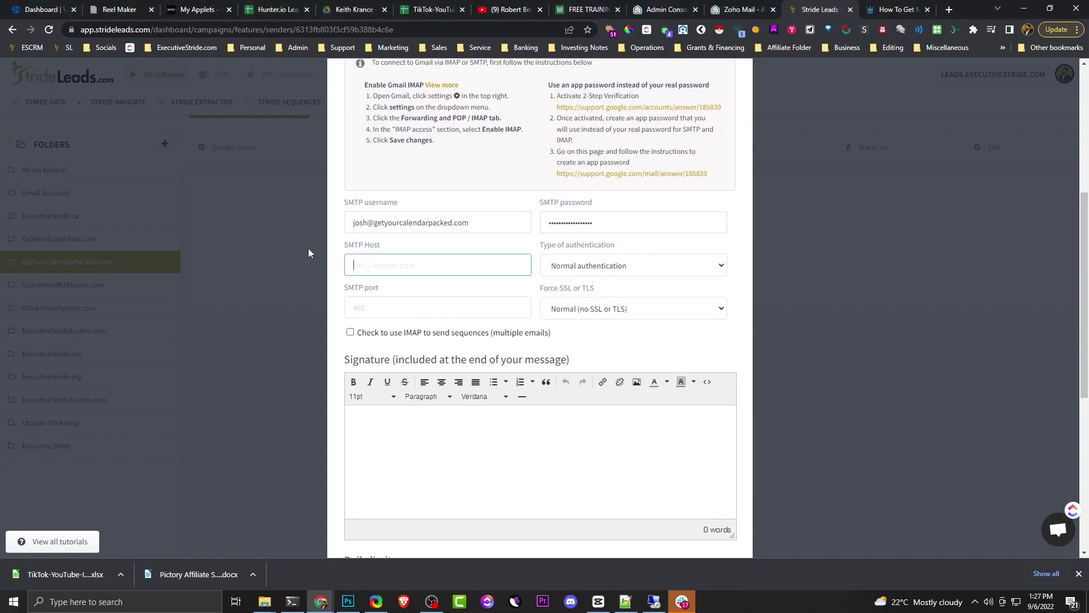
scroll(422, 269, "up", 1)
scroll(445, 262, "up", 1)
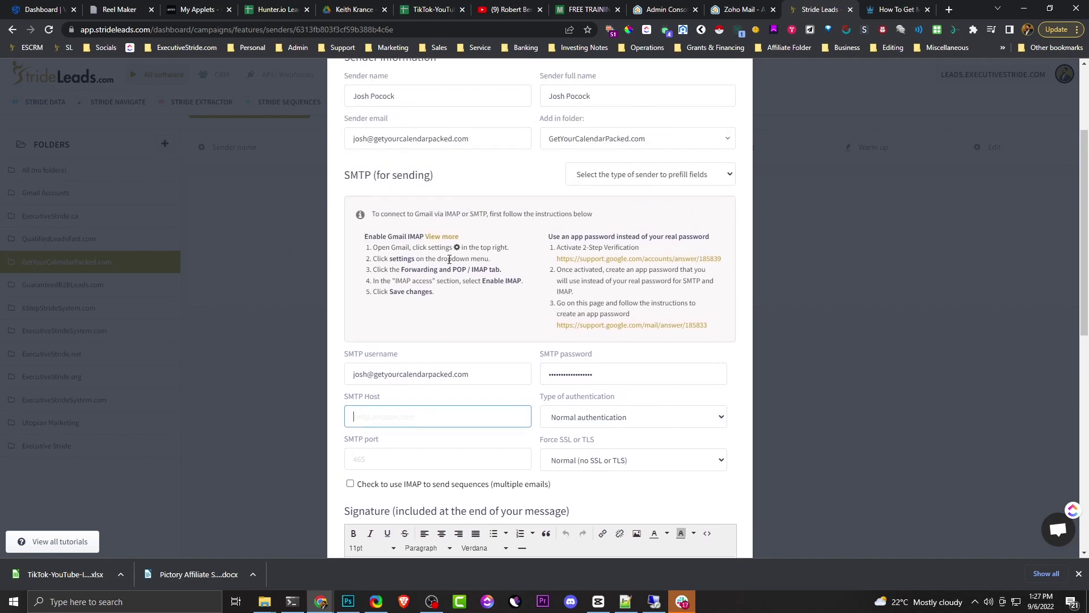
left_click(588, 181)
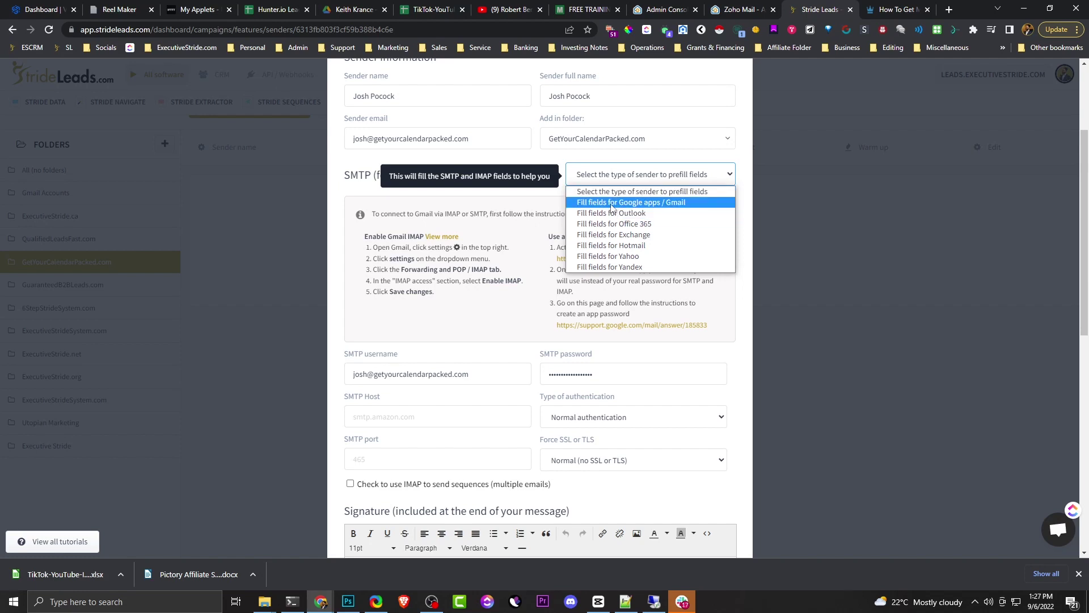
- Apply the 'Fill fields for Google apps / Gmail' preset and tick 'Check to use IMAP to send sequences'
left_click(605, 205)
scroll(576, 276, "down", 2)
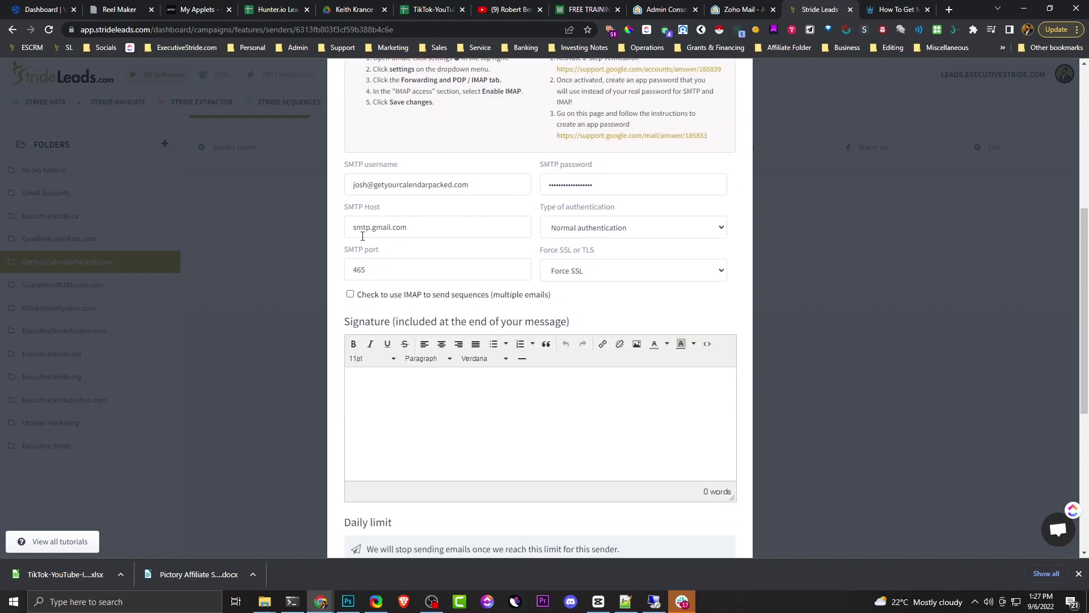
scroll(592, 340, "down", 3)
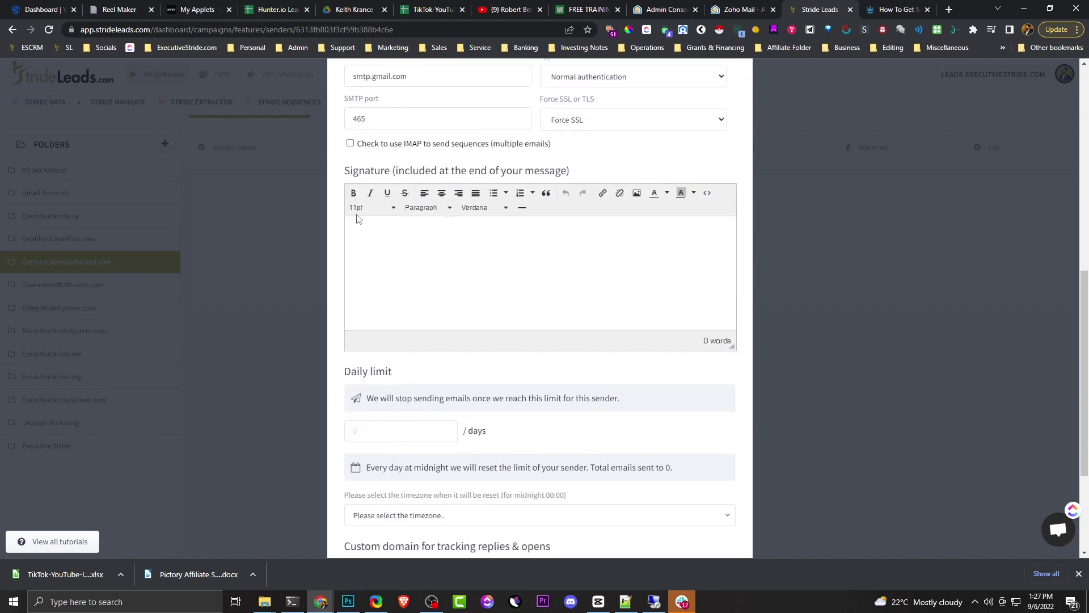
left_click(350, 144)
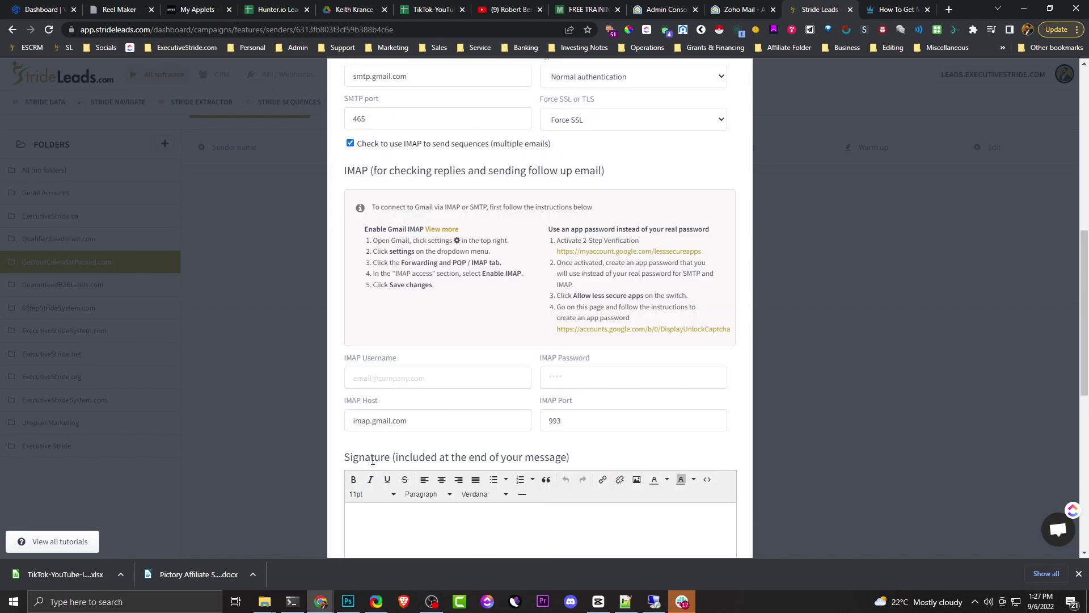
scroll(569, 322, "up", 2)
scroll(570, 322, "up", 2)
scroll(482, 397, "down", 2)
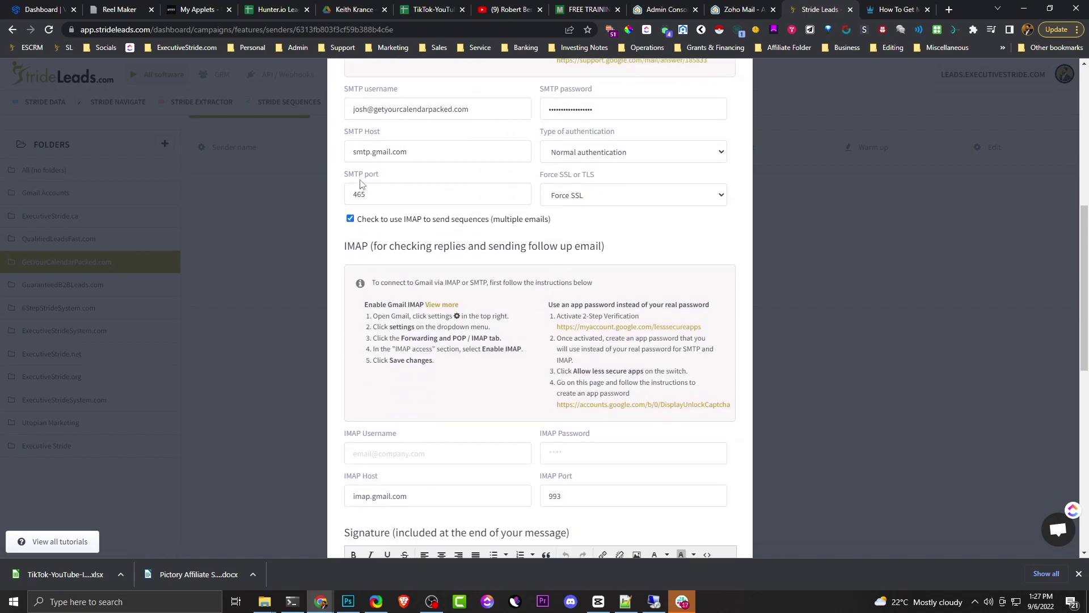
key("alt+Tab")
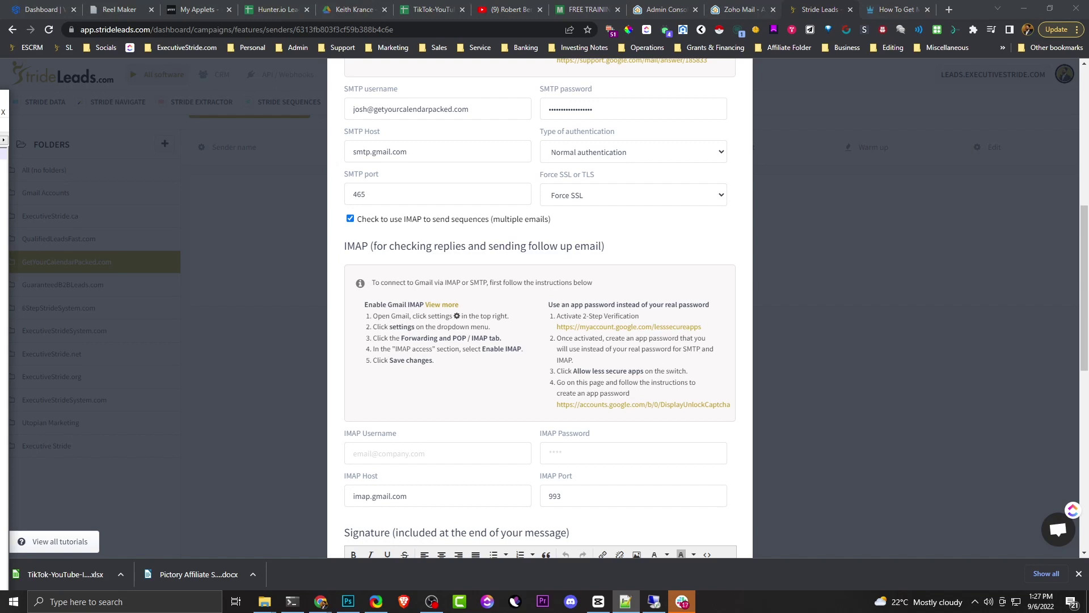
left_click(385, 148)
- Replace the Gmail hosts with smtp.zoho.com for SMTP and imap.zoho.com for IMAP
key("ctrl+a")
type("smtp.zoho.com")
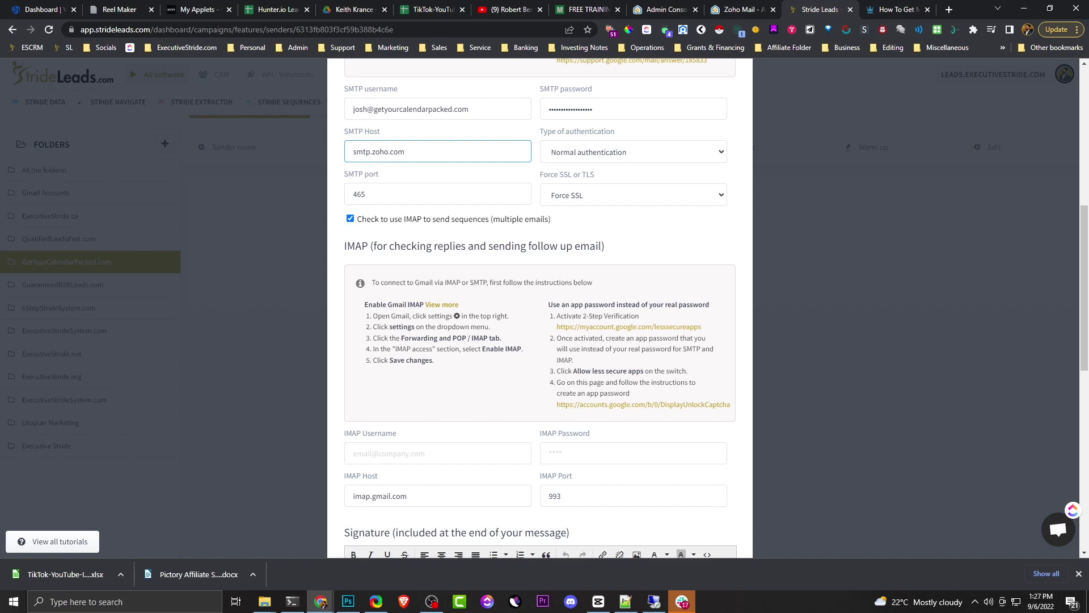
key("alt+Tab")
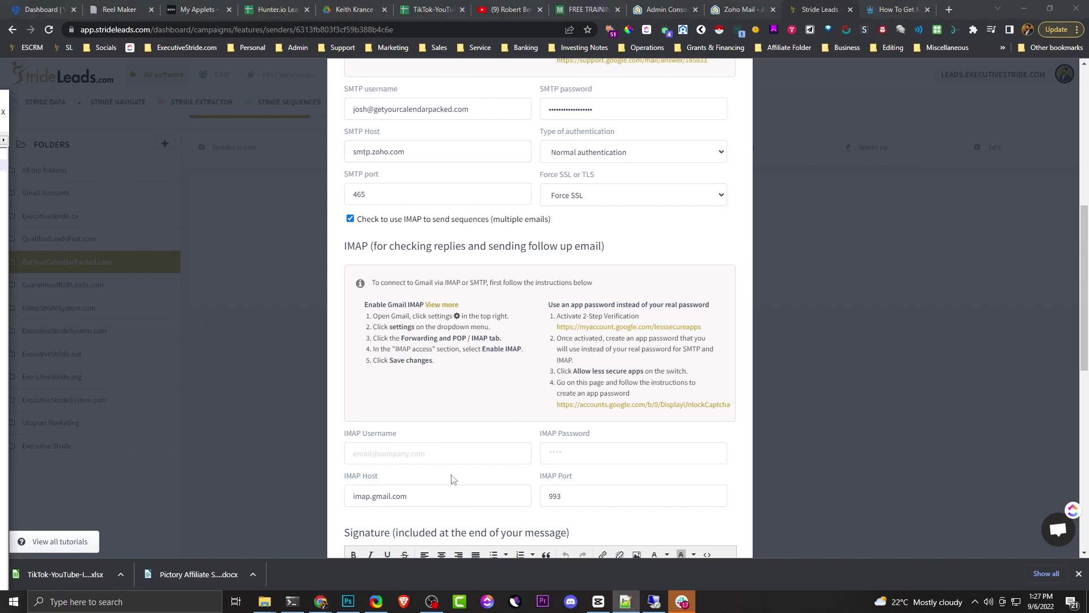
left_click(436, 451)
left_click(414, 489)
key("ctrl+a")
type("imap.zoho.com")
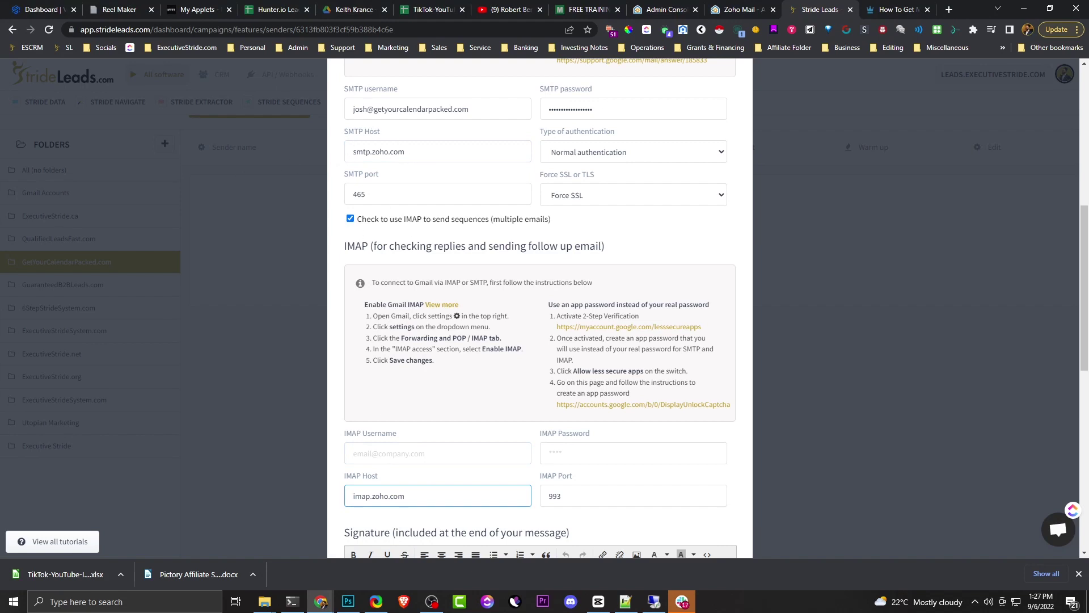
- Copy the sender address into IMAP Username and paste the mailbox password into IMAP Password
left_click(460, 109)
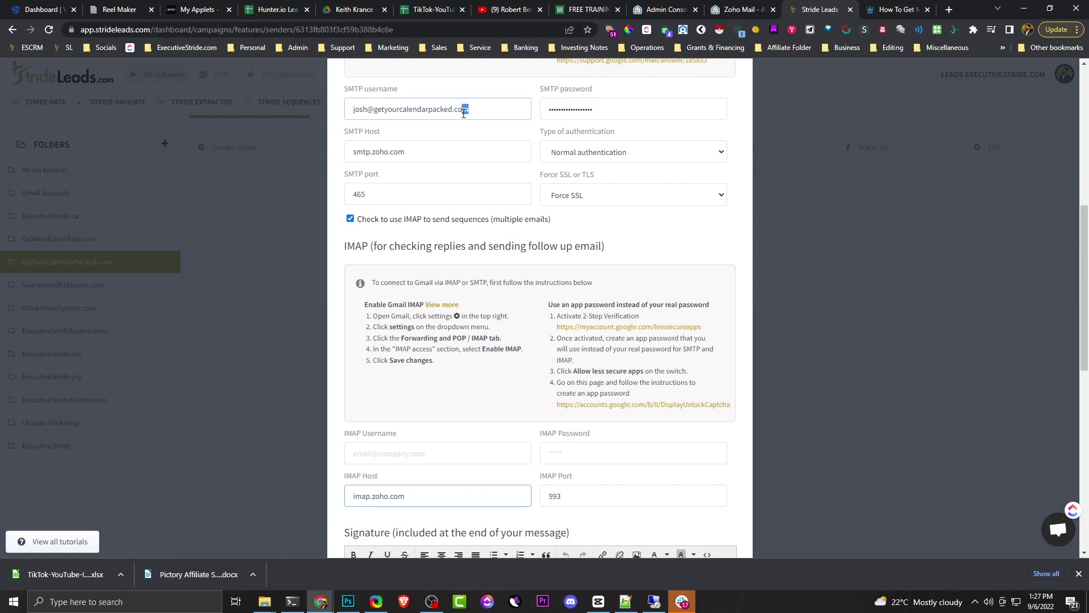
key("ctrl+a")
key("ctrl+c")
left_click(432, 451)
key("ctrl+v")
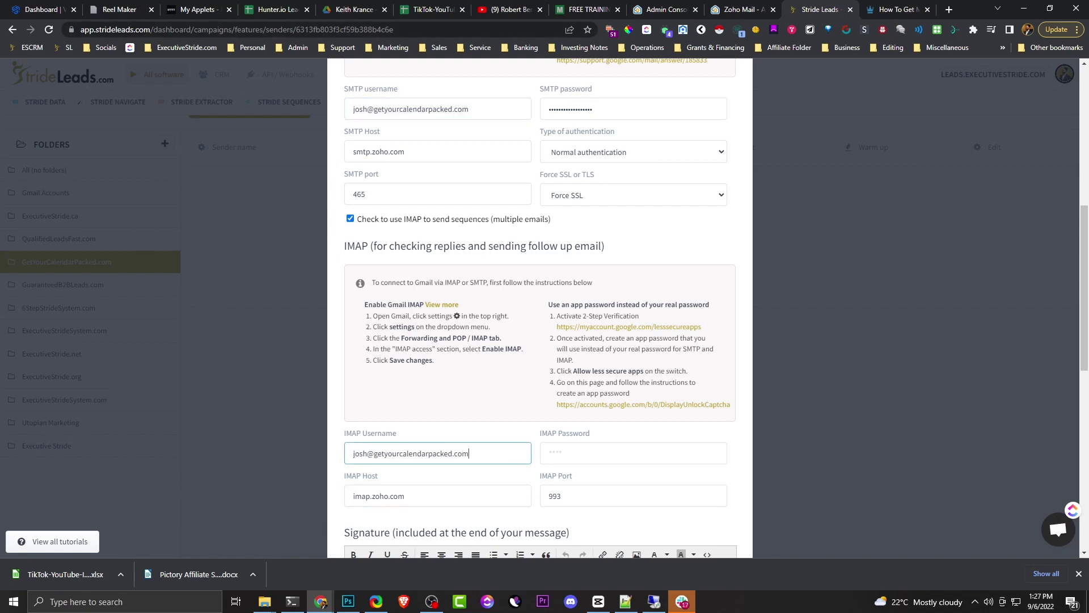
key("alt+Tab")
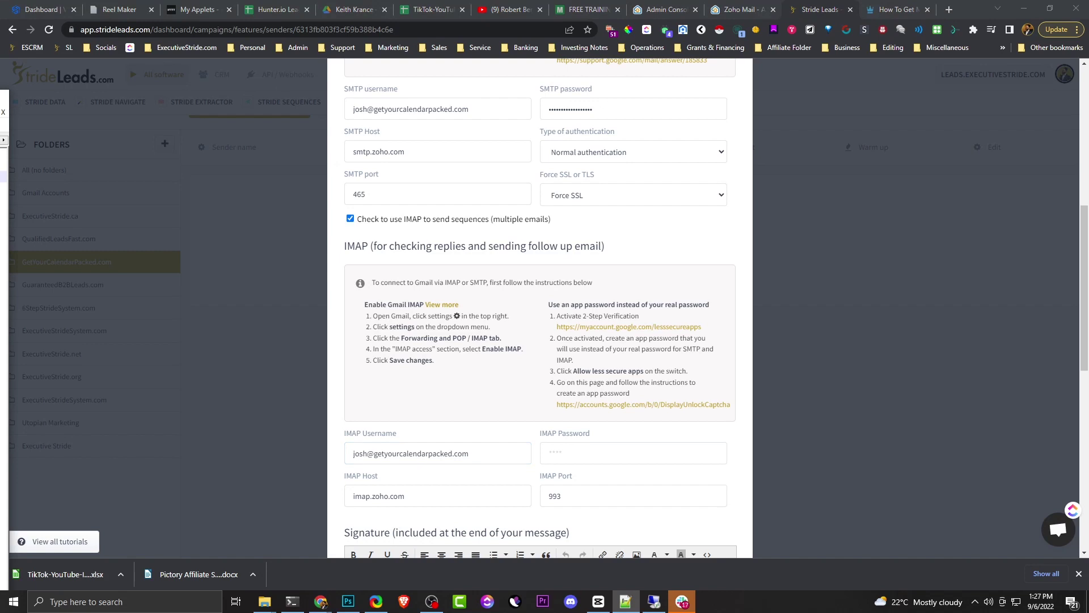
left_click(622, 452)
key("ctrl+v")
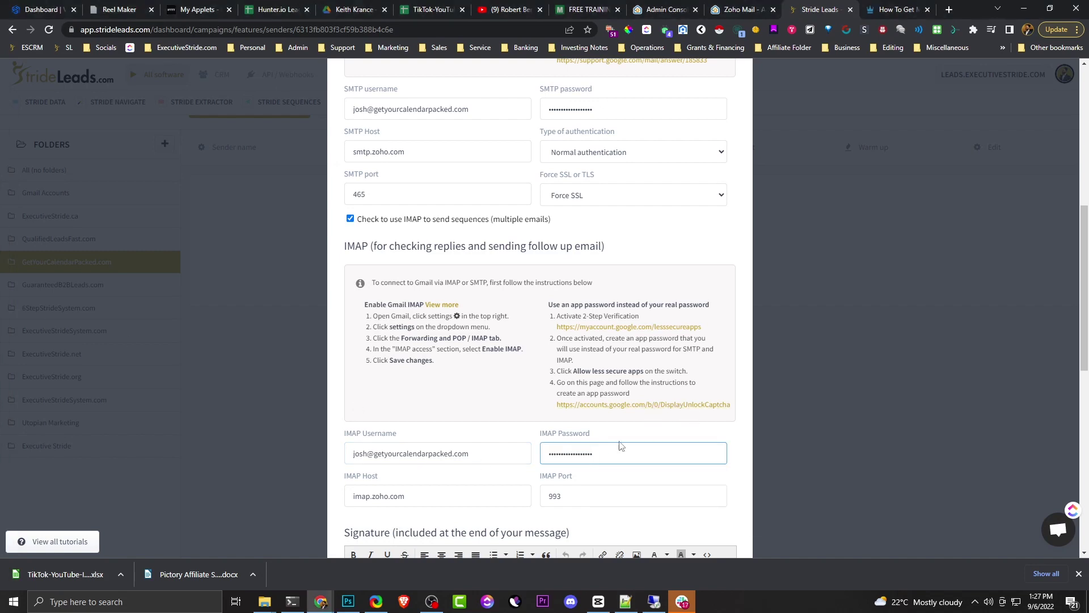
scroll(621, 446, "down", 3)
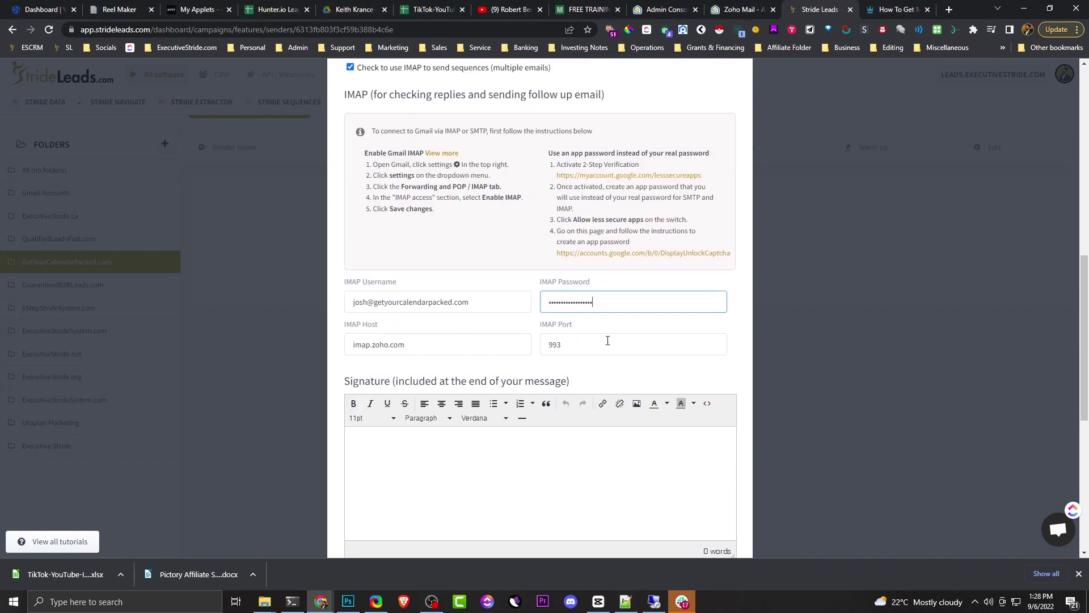
scroll(635, 361, "up", 3)
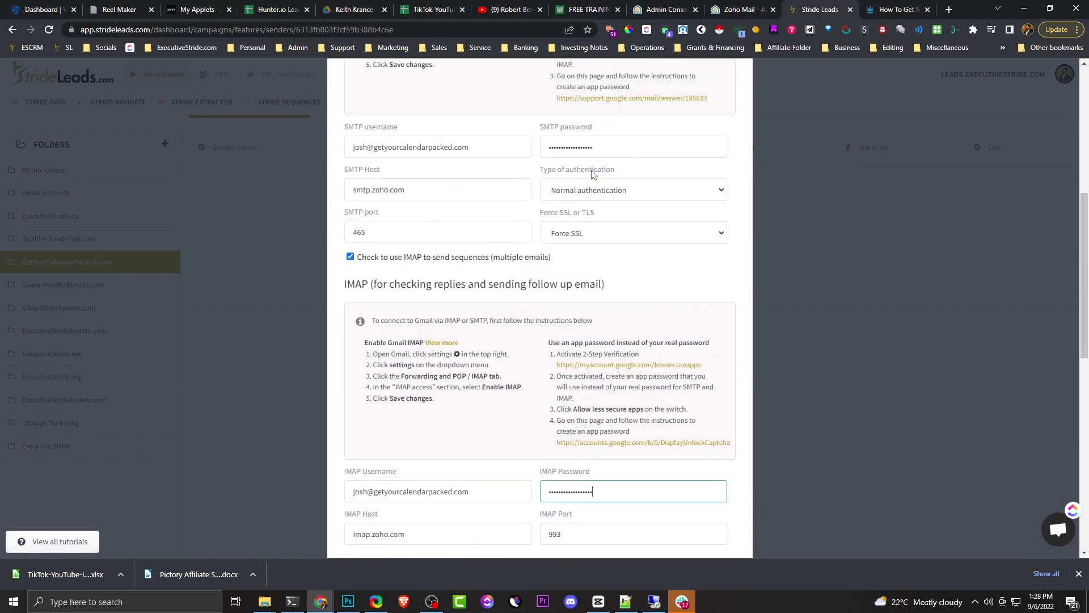
- Review the SMTP port, Force SSL setting and the sender's signature
left_click(376, 227)
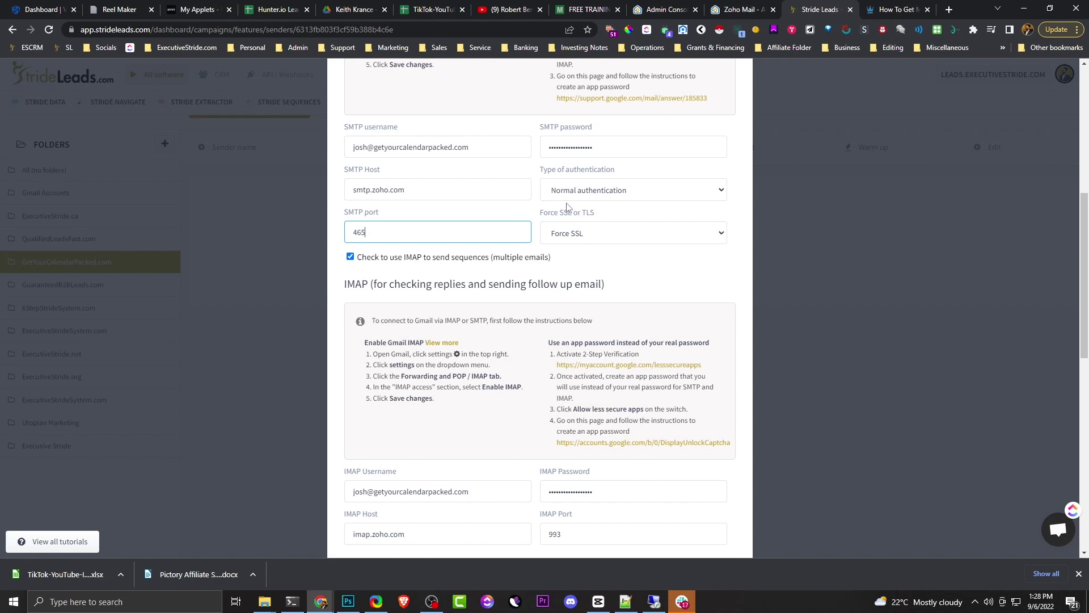
left_click_drag(550, 218, 587, 229)
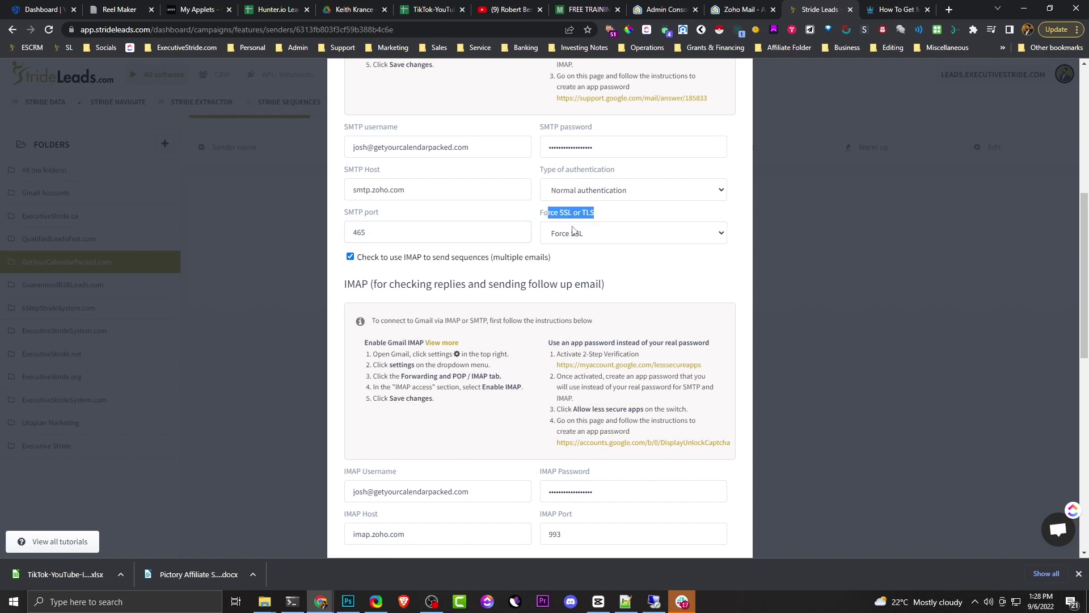
scroll(602, 352, "down", 5)
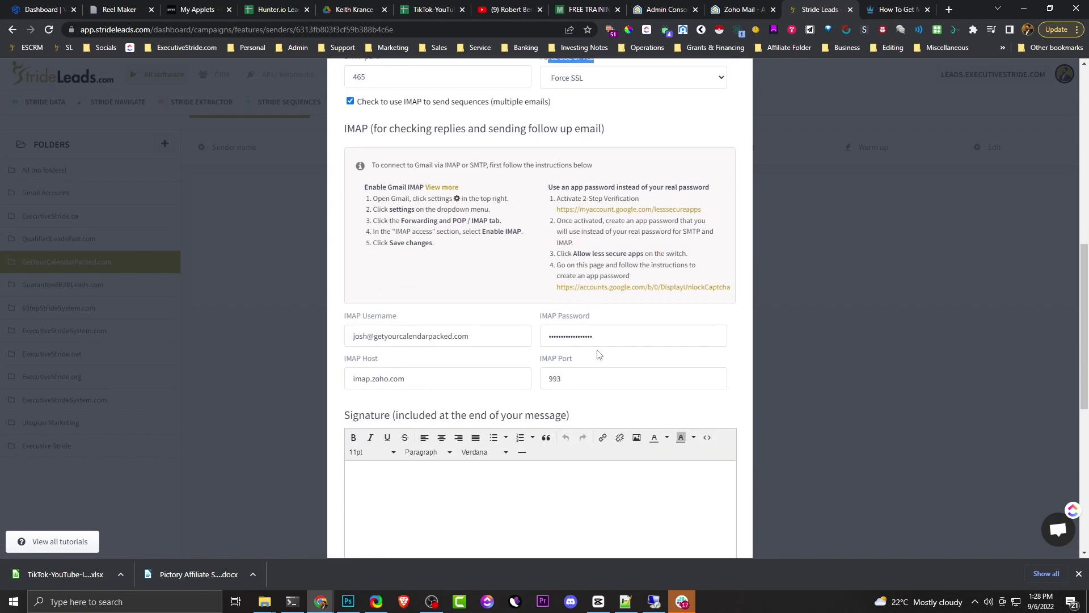
scroll(601, 350, "down", 1)
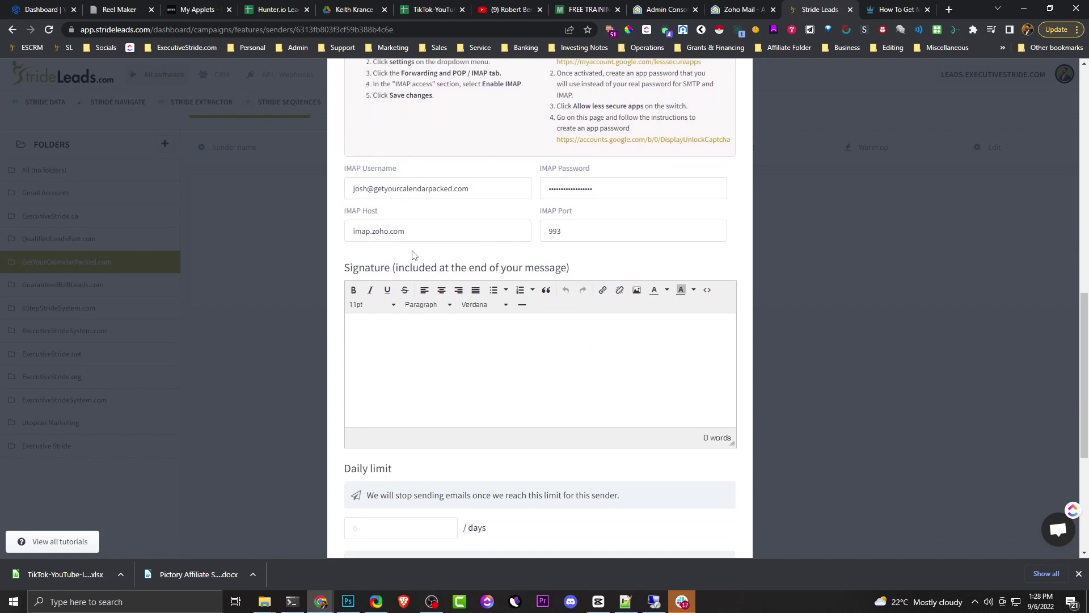
scroll(454, 329, "up", 4)
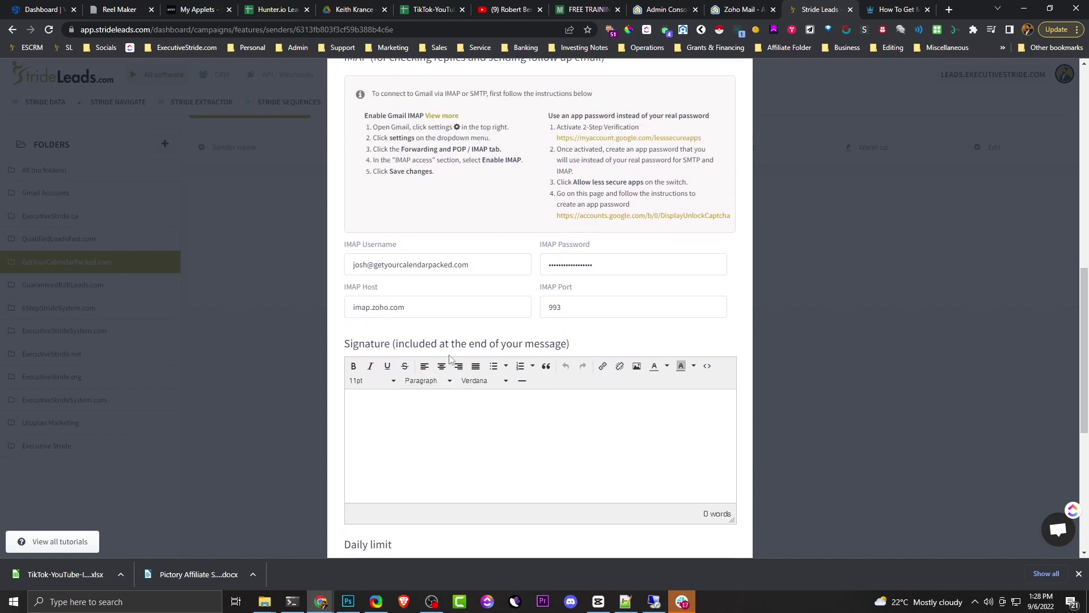
scroll(447, 352, "down", 5)
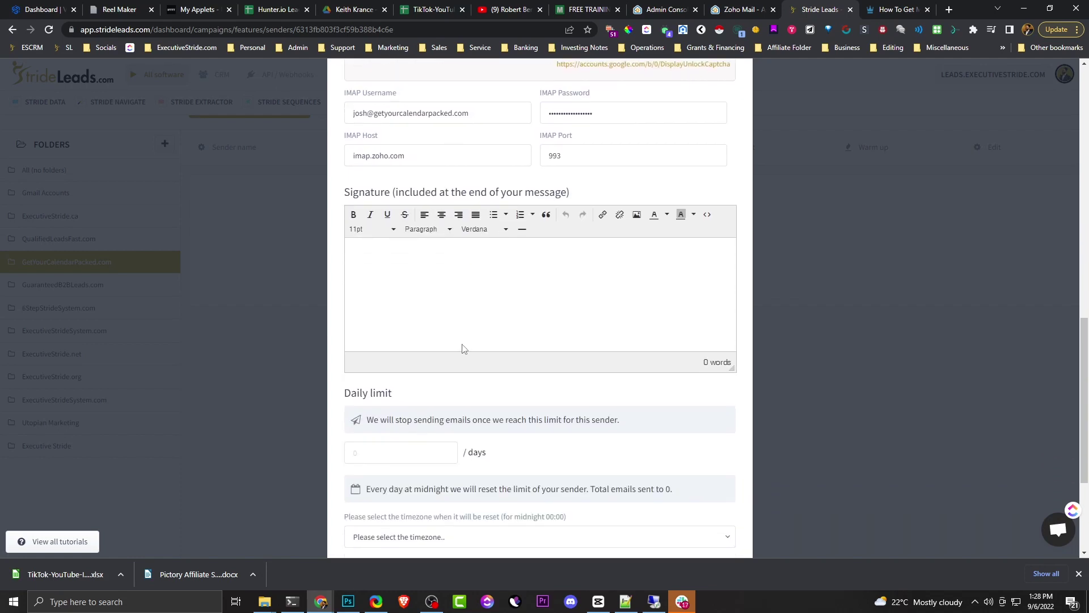
left_click(421, 283)
scroll(355, 407, "down", 1)
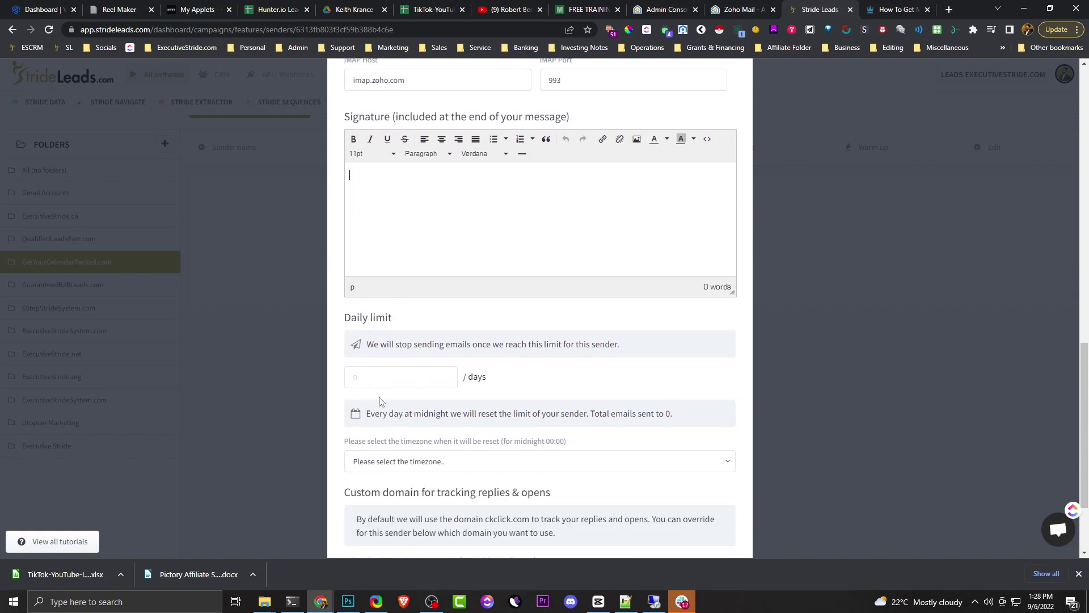
- Set daily limit 50, reset timezone Eastern Time (US & Canada), then update and check the sender
left_click(390, 369)
scroll(613, 381, "down", 2)
left_click(546, 352)
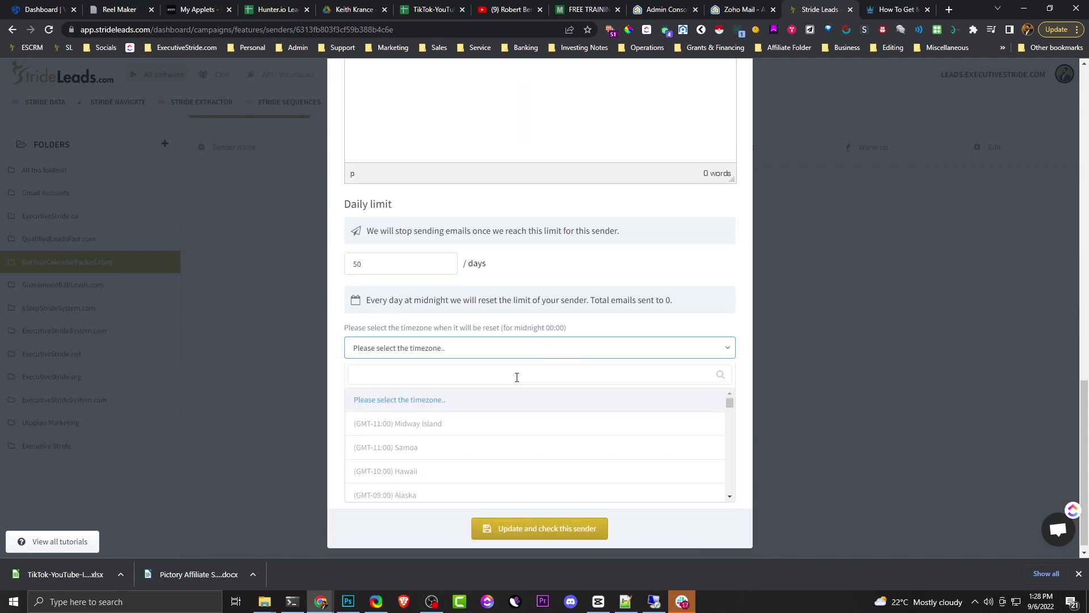
type("east")
left_click(444, 433)
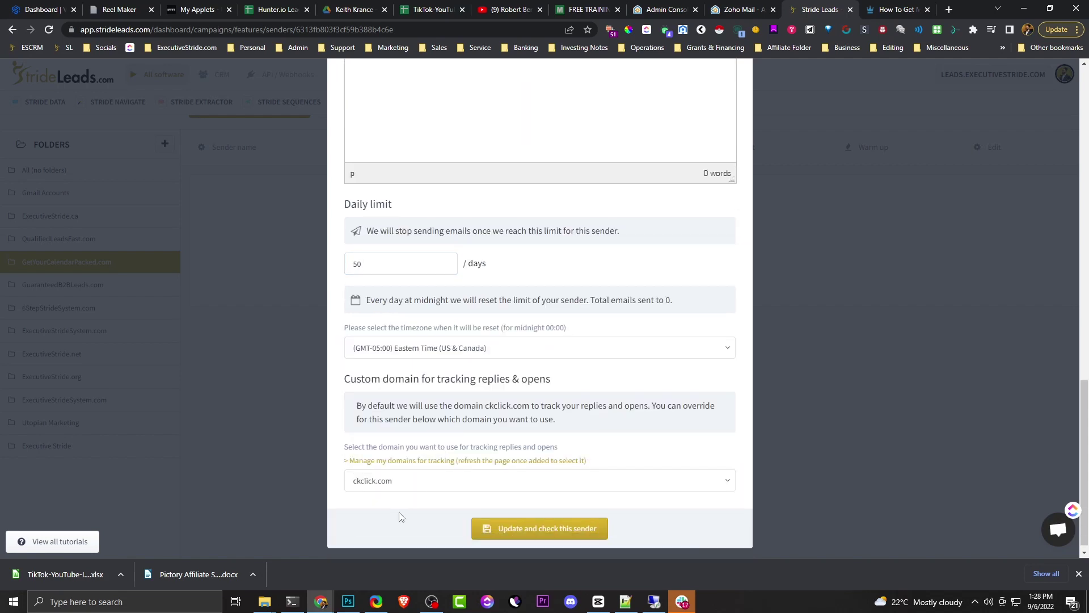
left_click(524, 531)
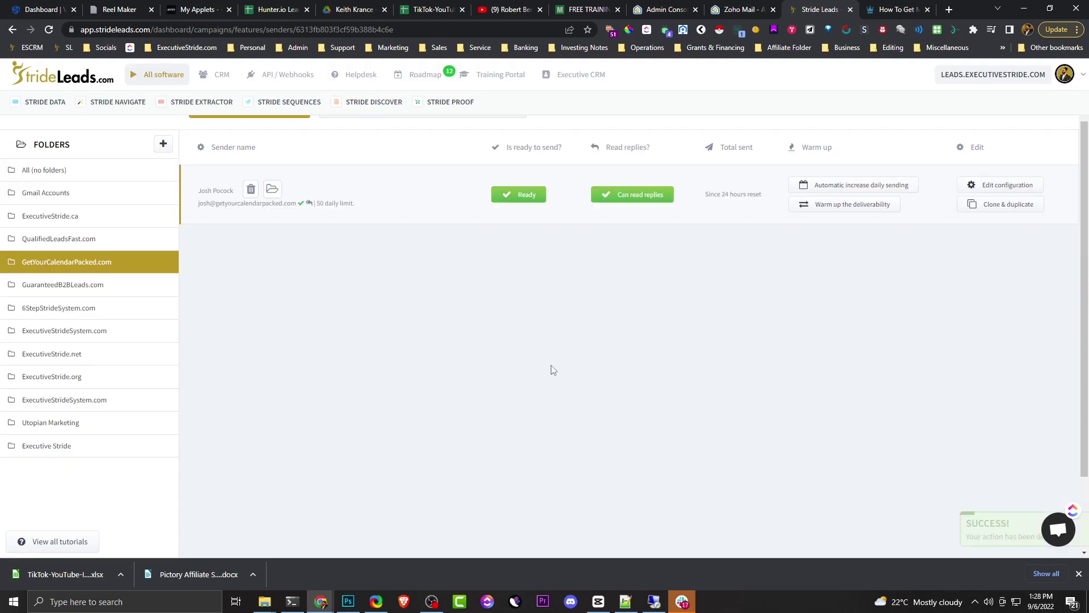
- Check the Zoho sender shows Ready in the senders list and open Edit configuration
scroll(561, 357, "up", 2)
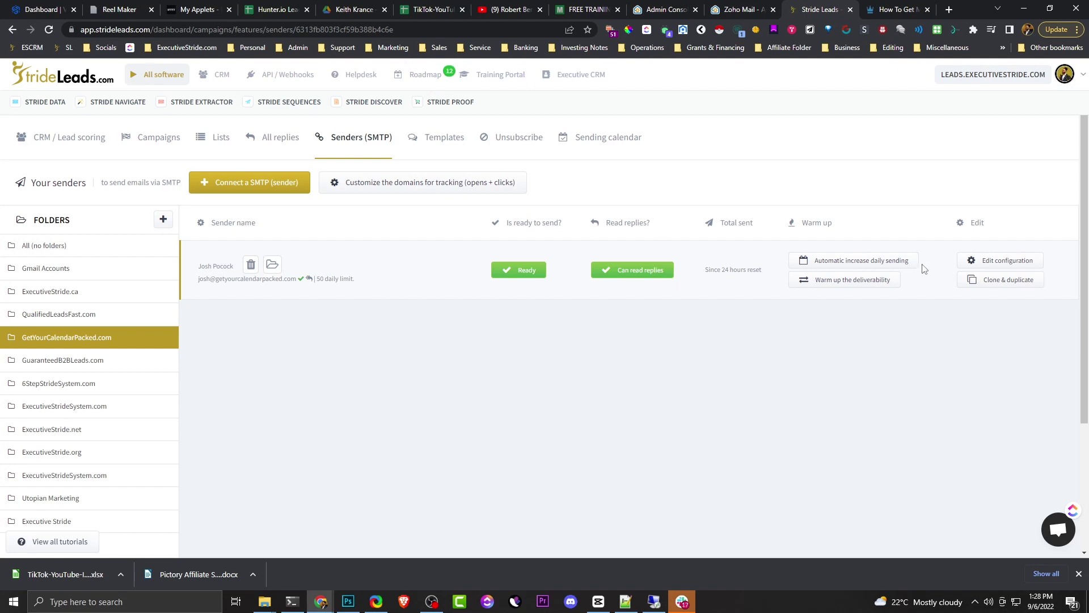
left_click(989, 261)
- Scroll through the Connect a SMTP sender form and close it with the × button
scroll(488, 351, "down", 9)
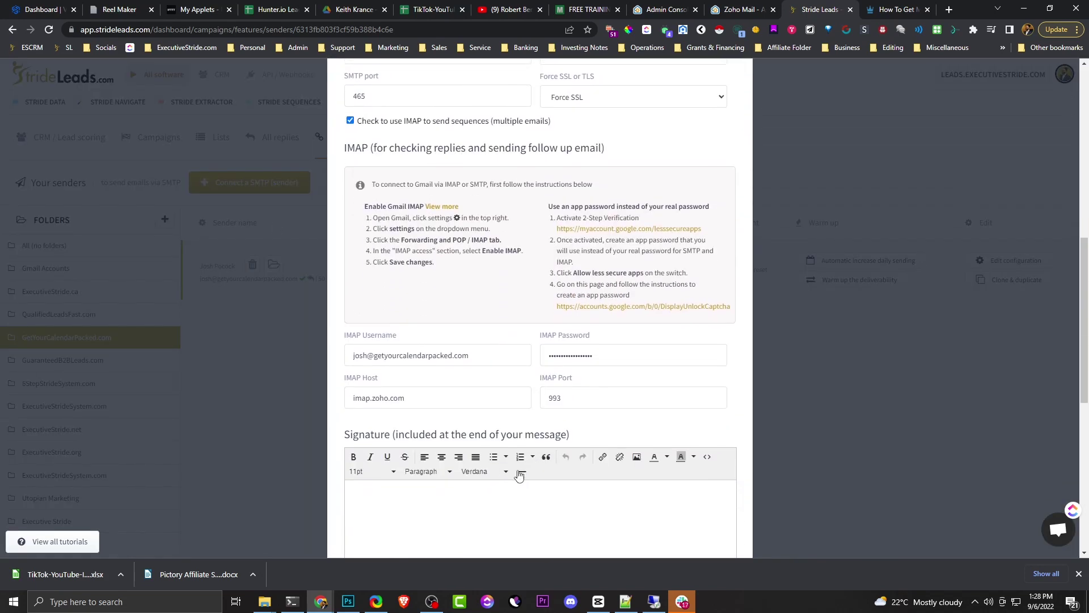
scroll(492, 300, "up", 1)
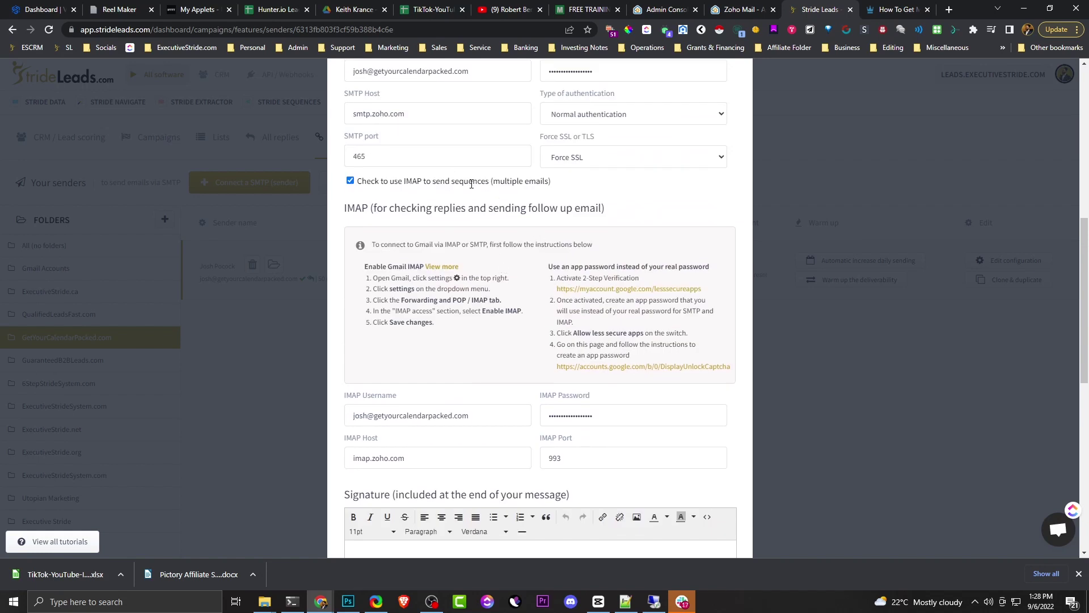
scroll(749, 286, "up", 8)
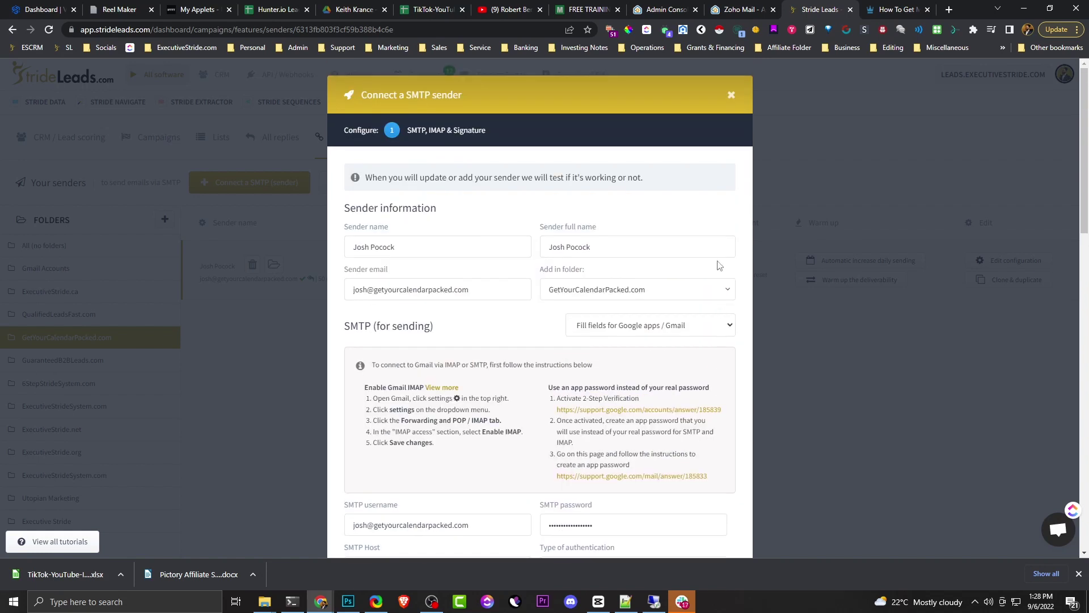
left_click(733, 93)
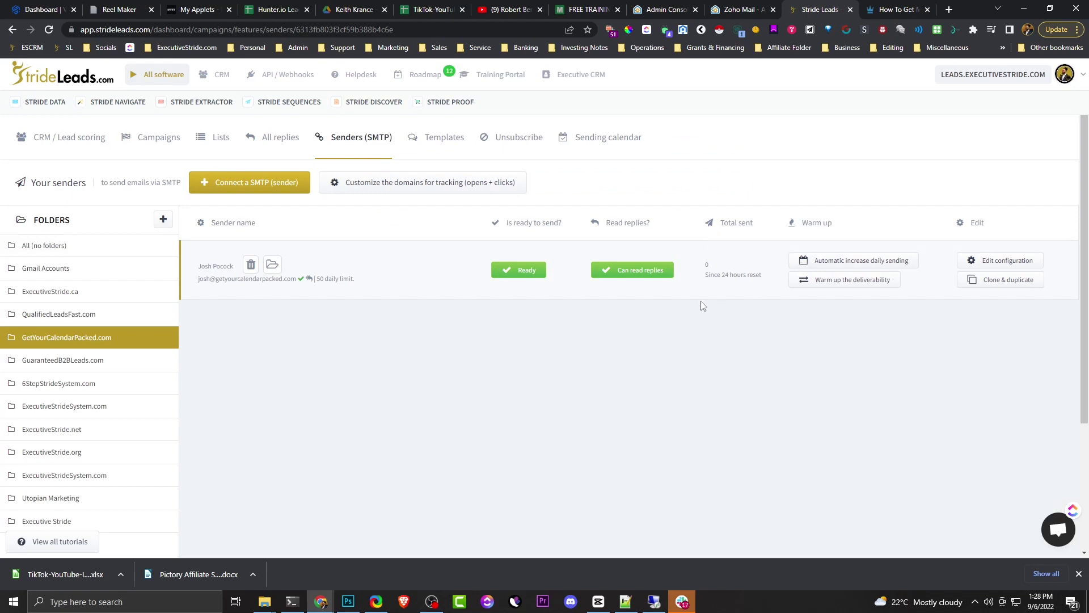
left_click(840, 270)
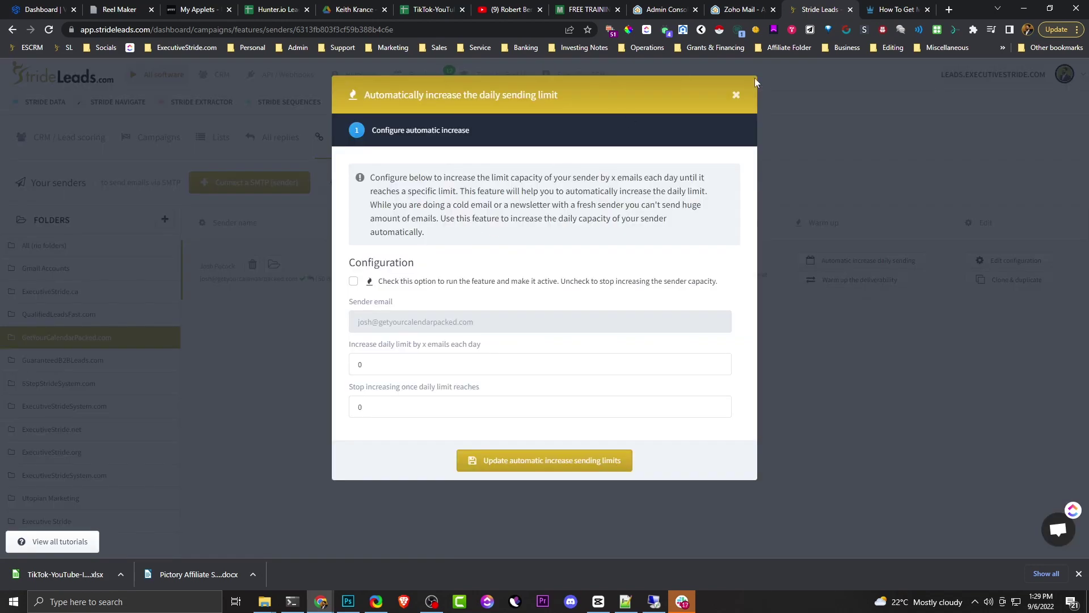
left_click(736, 94)
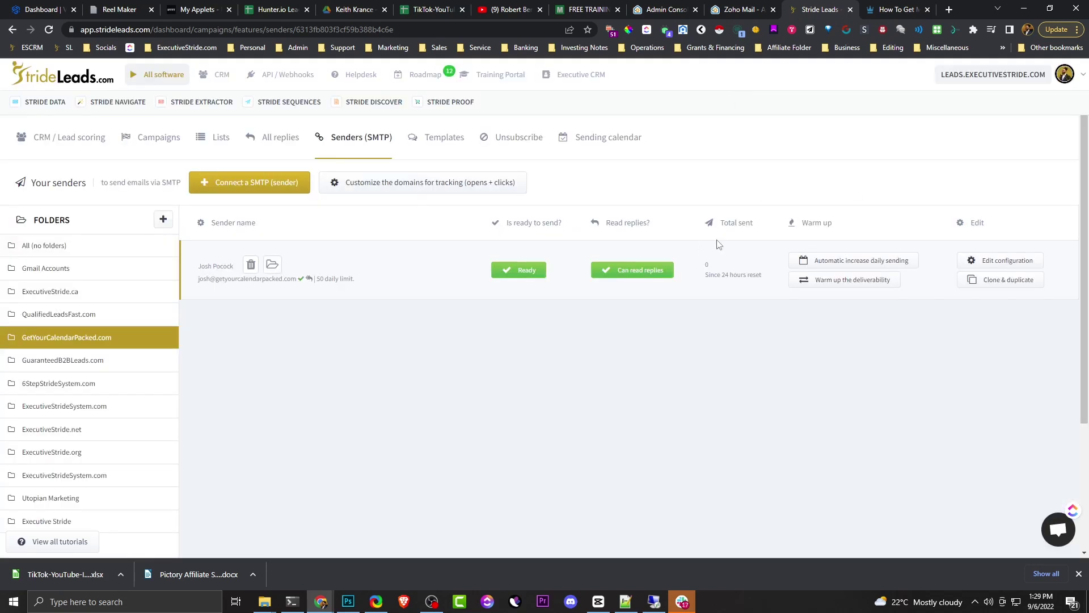
left_click(838, 264)
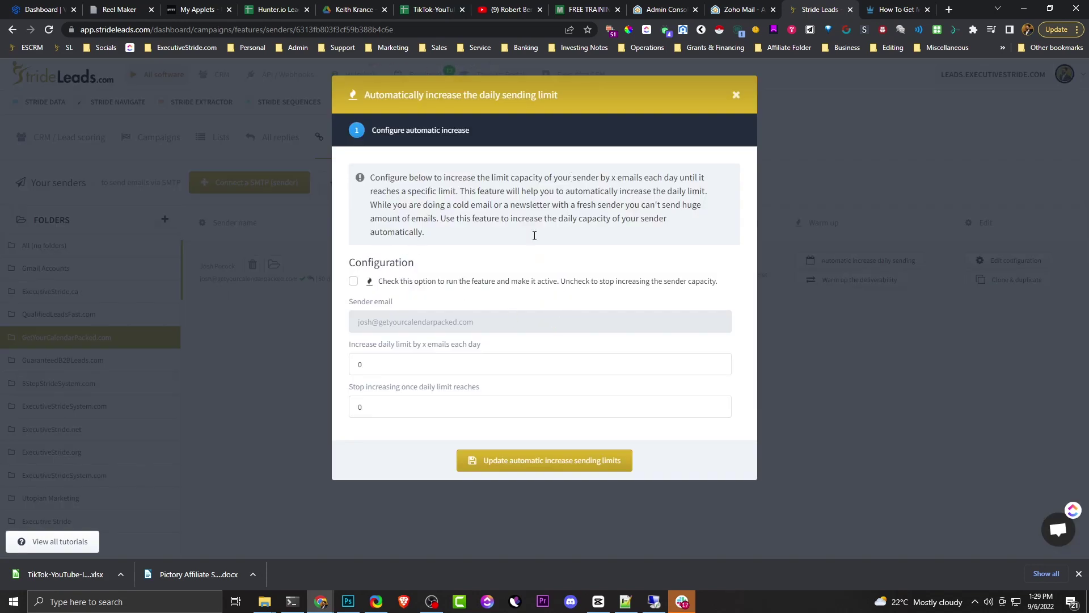
double_click(497, 367)
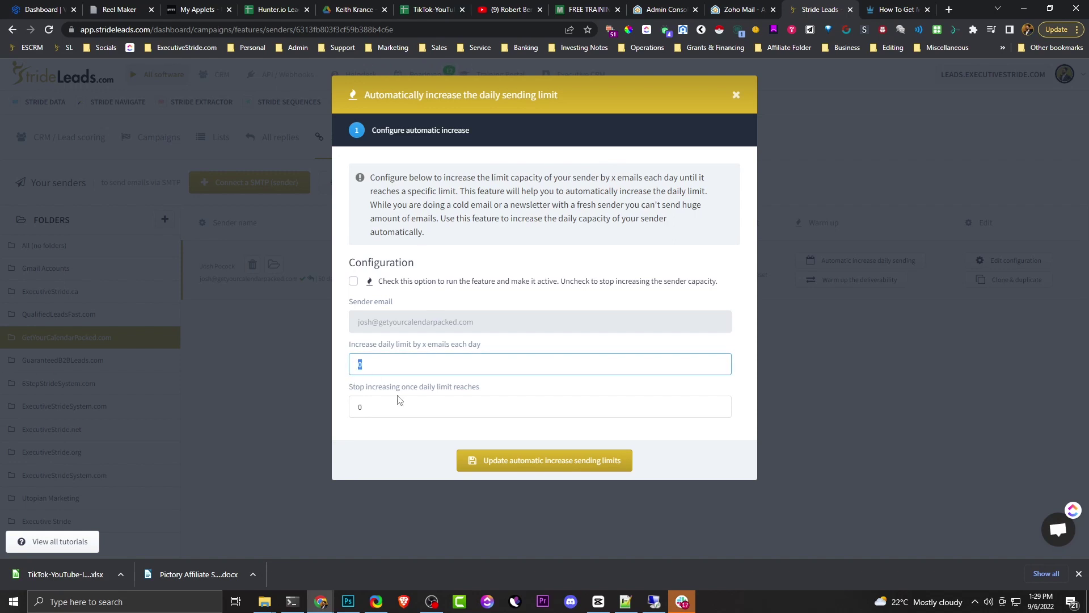
left_click(364, 410)
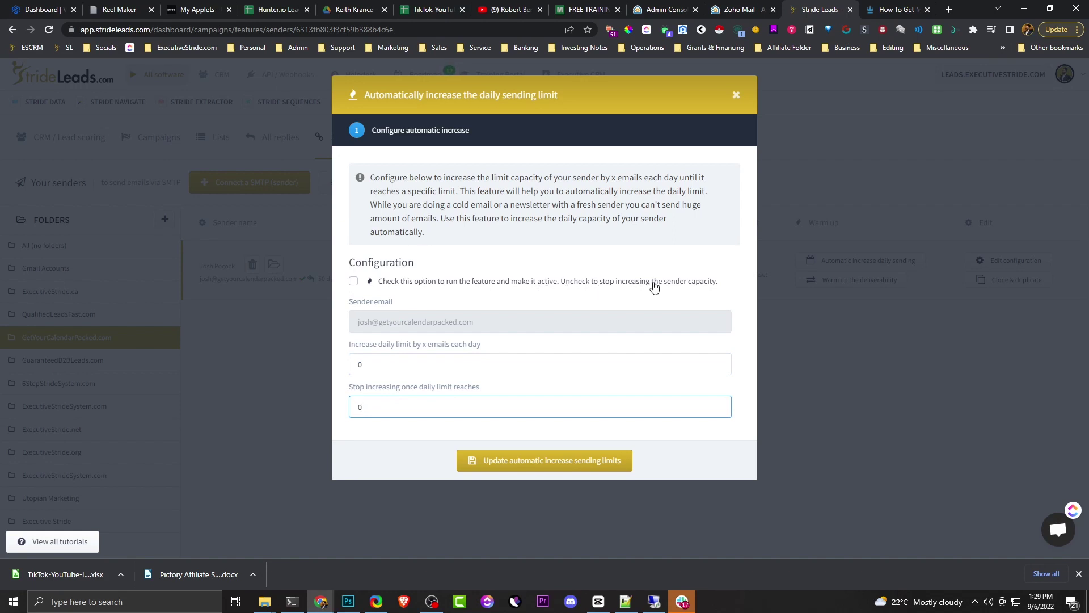
left_click(736, 95)
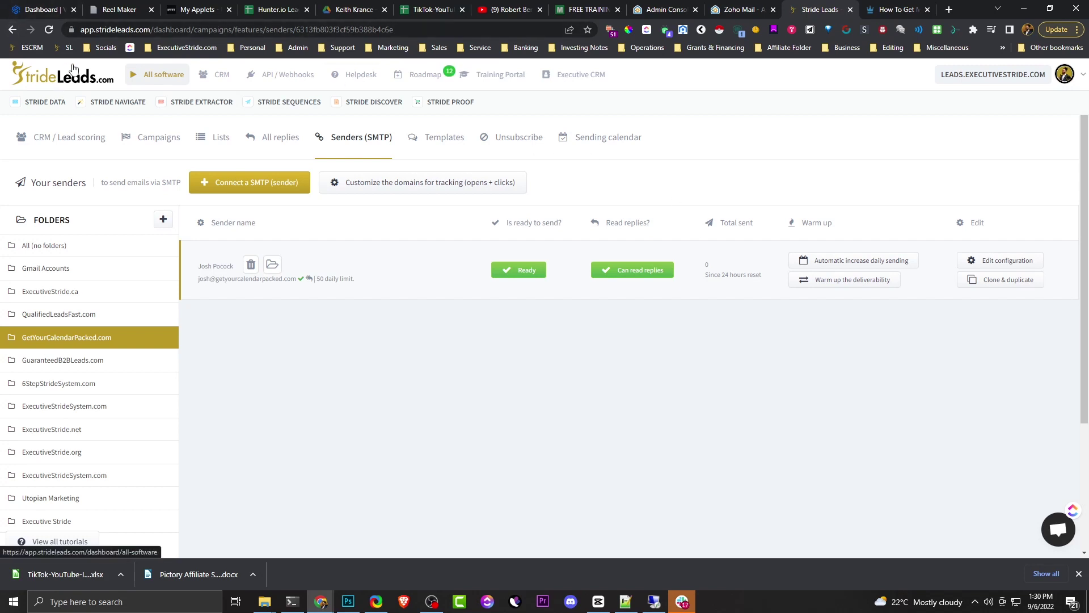
mouse_move(83, 100)
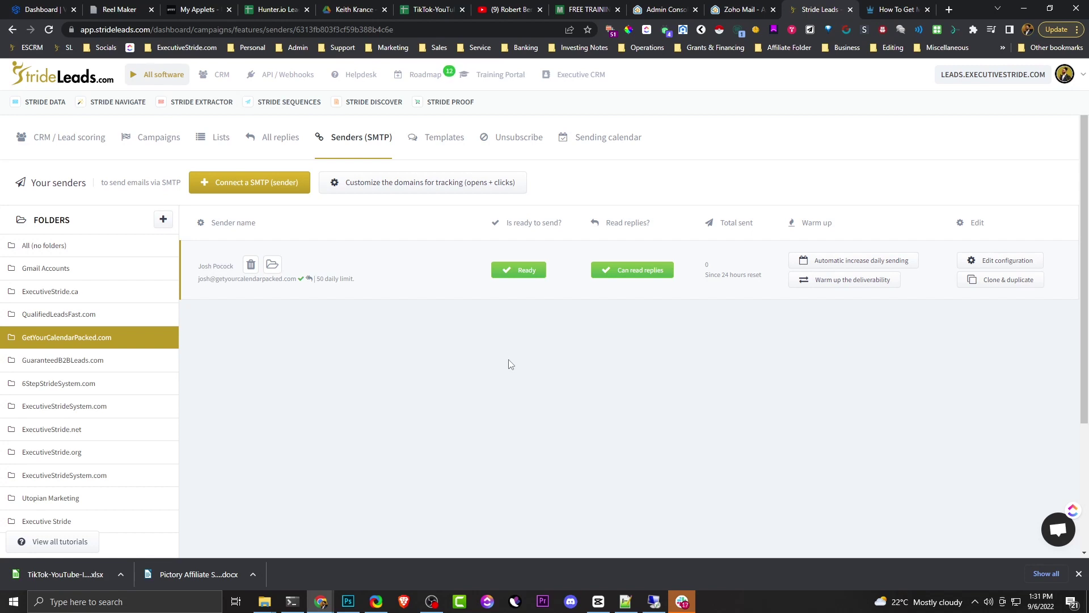
mouse_move(46, 102)
left_click(856, 282)
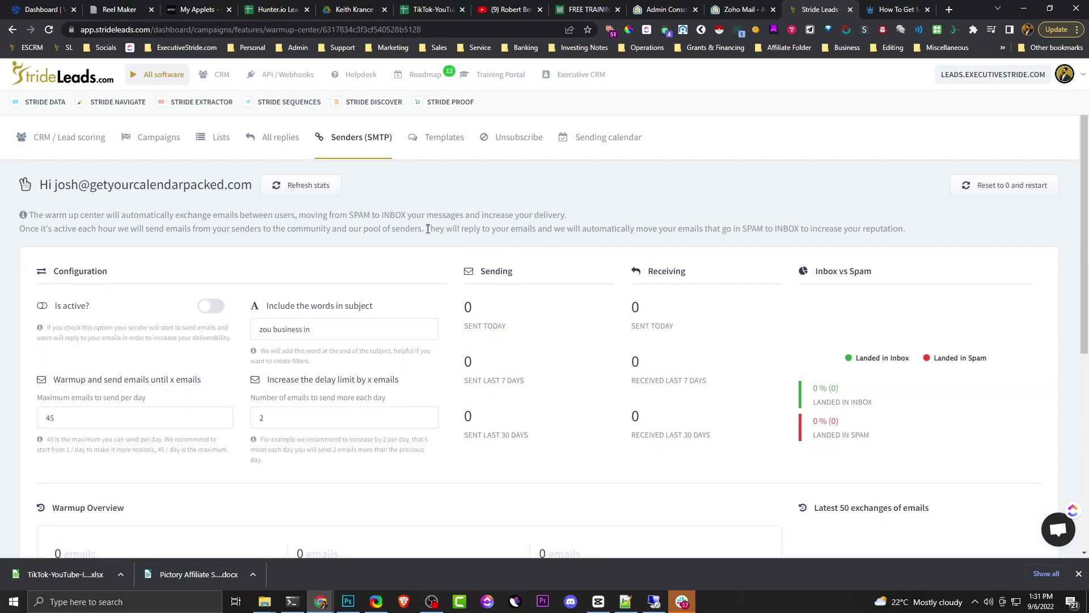
- Set the warm-up maximum emails to send per day to 10
scroll(249, 363, "down", 1)
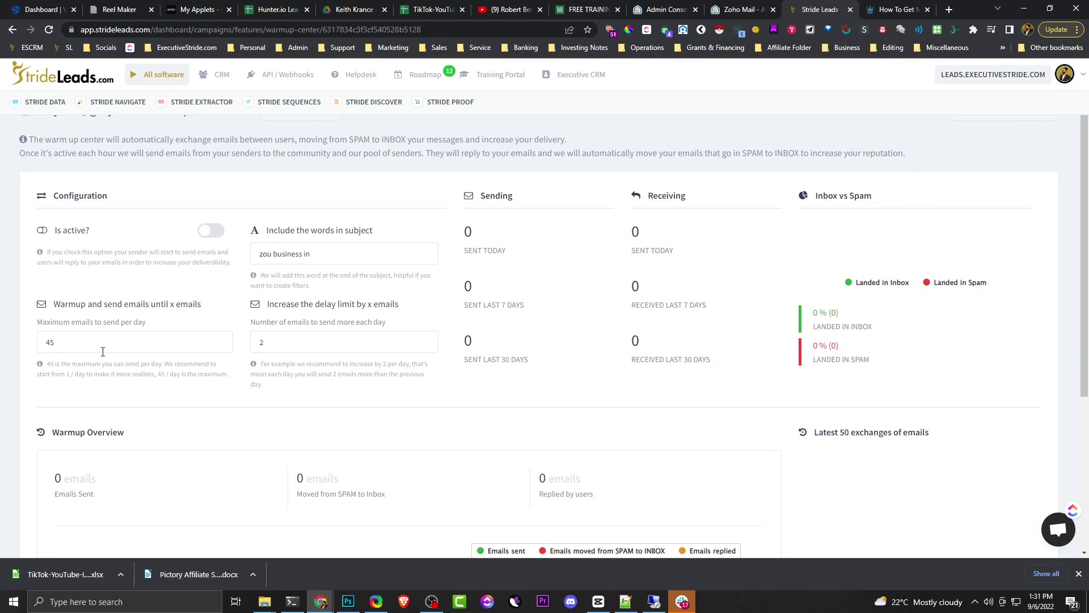
double_click(50, 342)
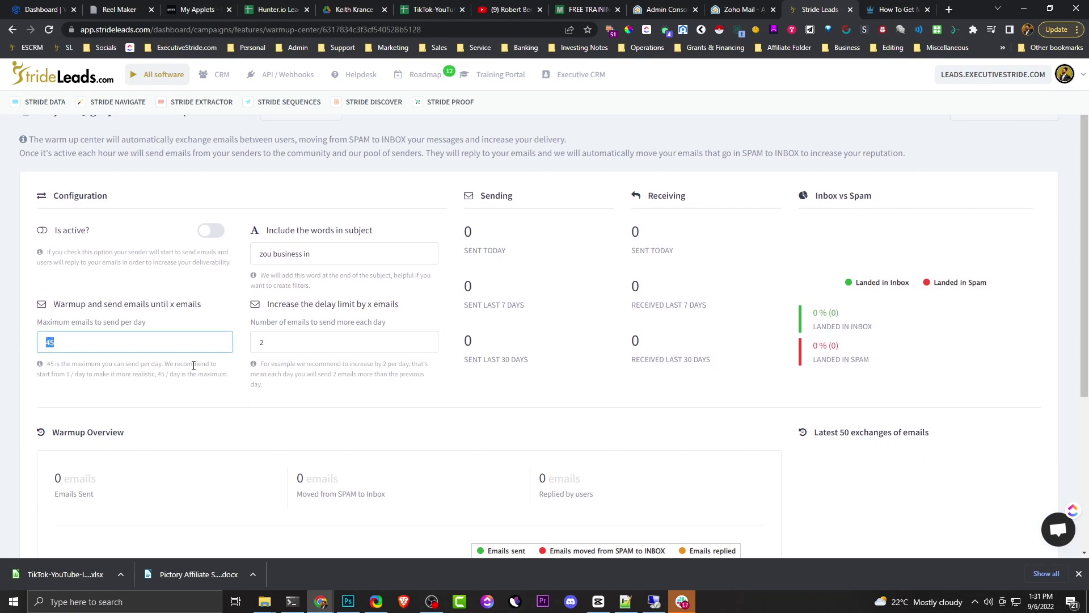
type("10")
left_click(287, 342)
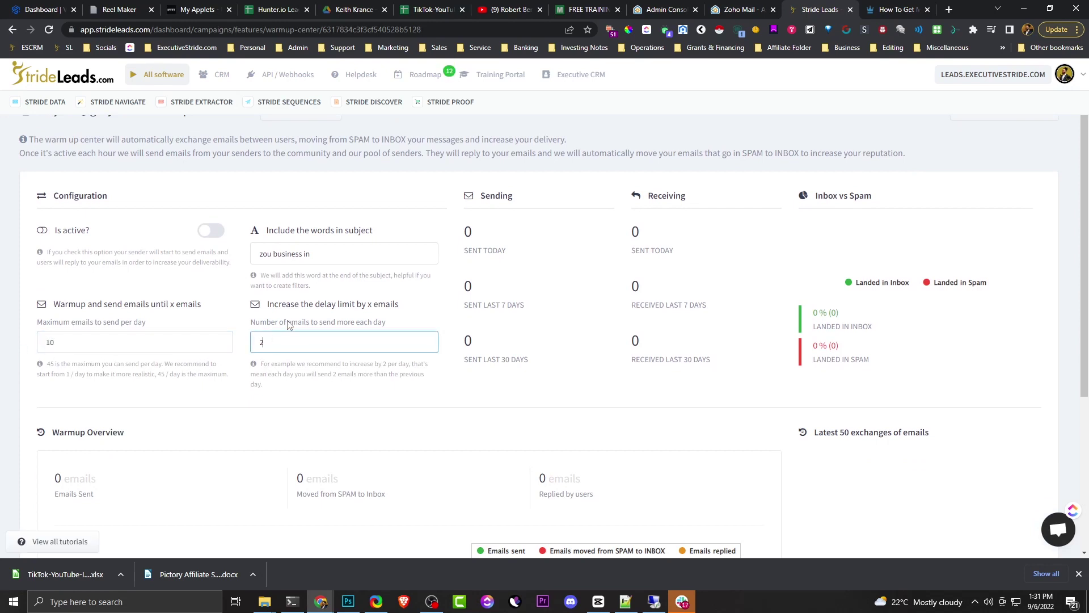
- Turn on the 'Is active?' warm-up toggle and check the subject words field
left_click_drag(291, 322, 397, 331)
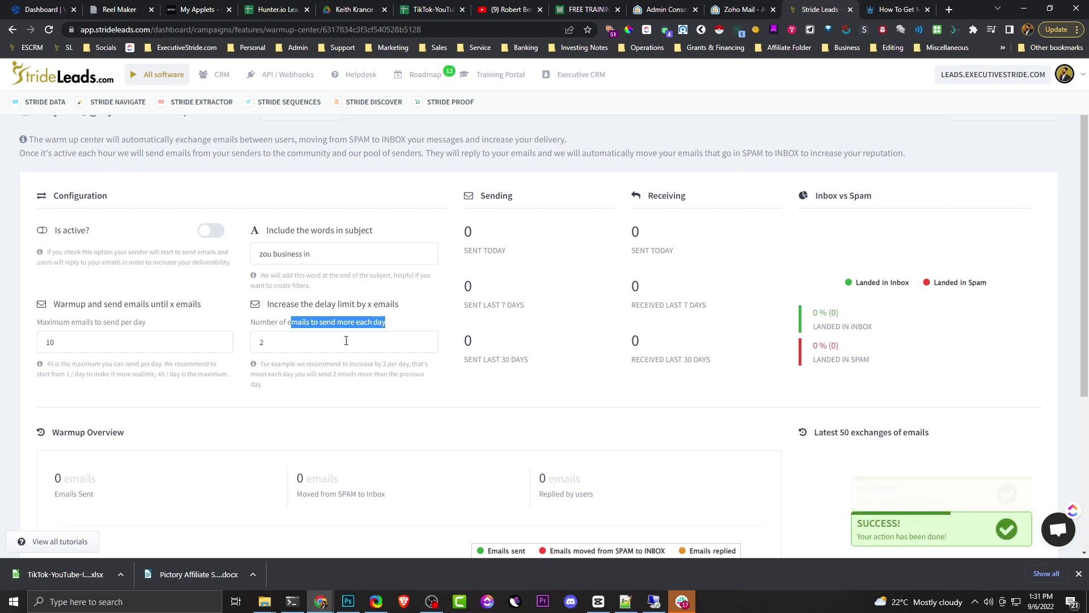
left_click(207, 232)
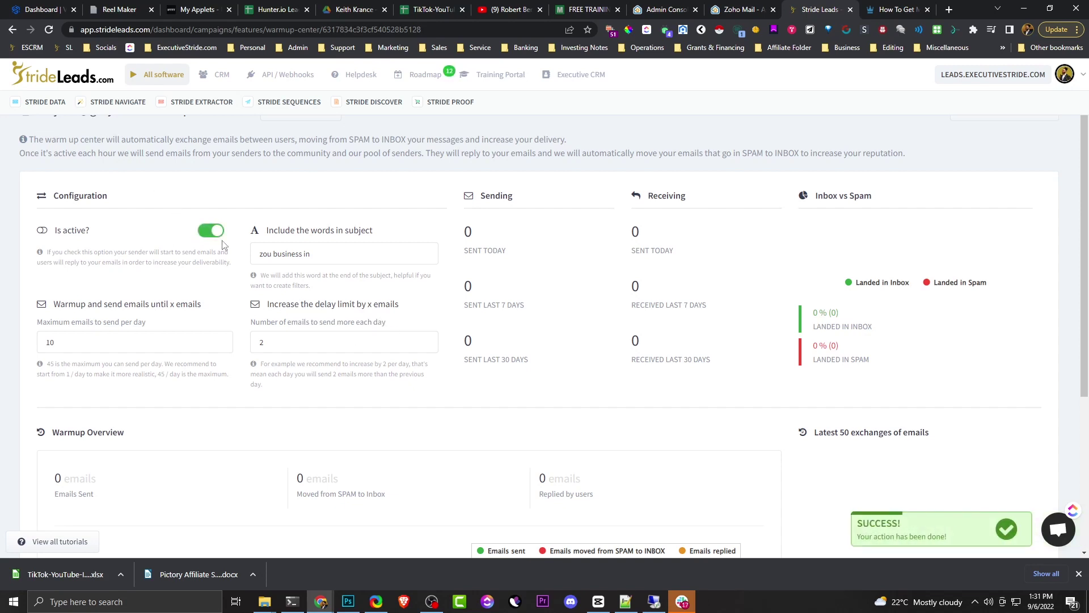
left_click_drag(274, 245, 292, 276)
left_click(321, 255)
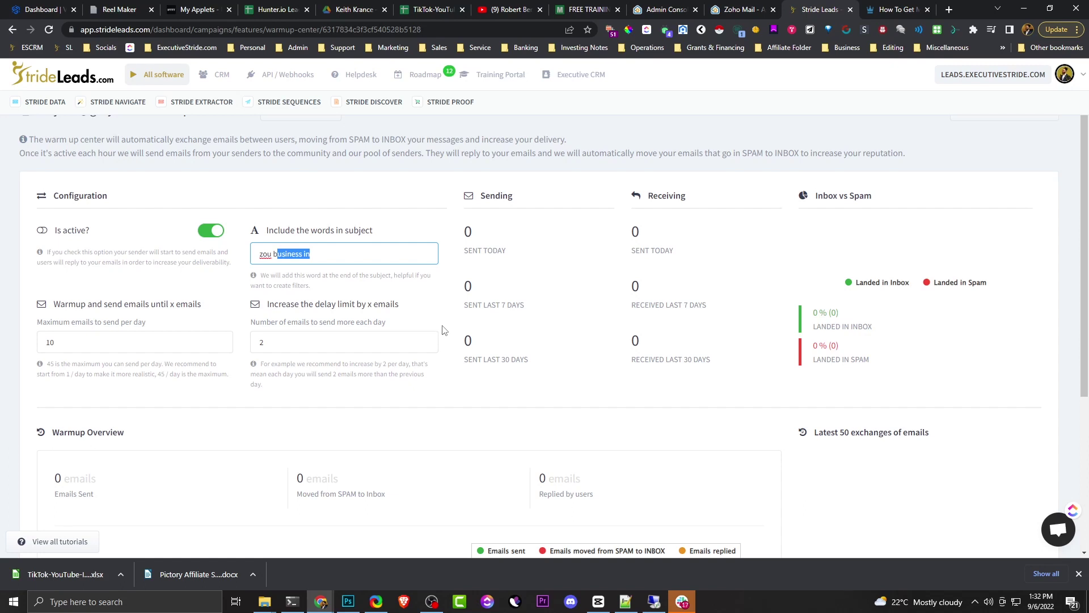
scroll(448, 329, "down", 5)
scroll(454, 330, "up", 5)
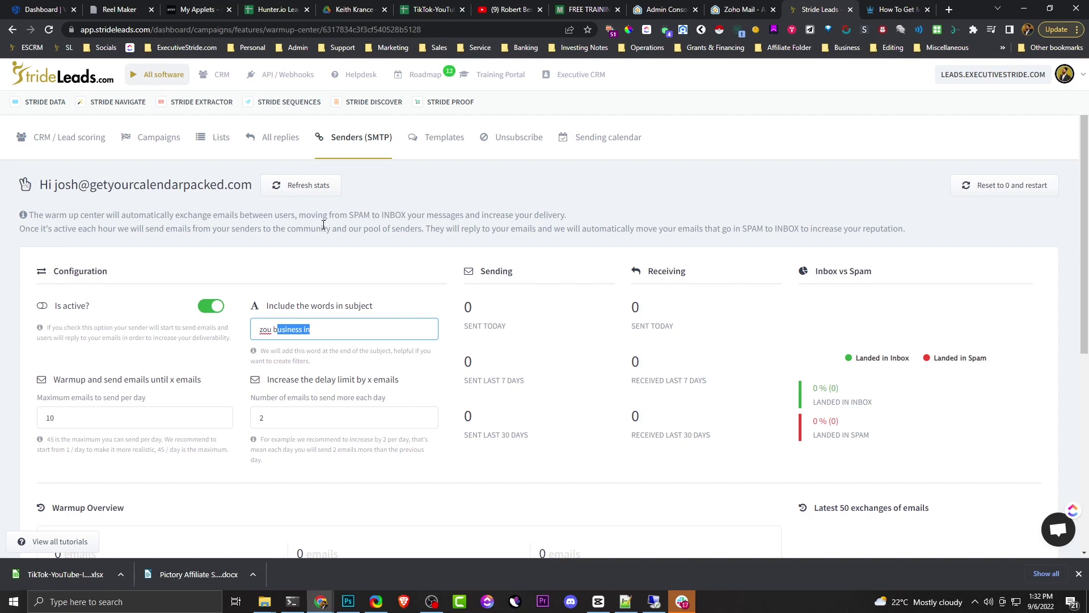
left_click(295, 325)
triple_click(310, 333)
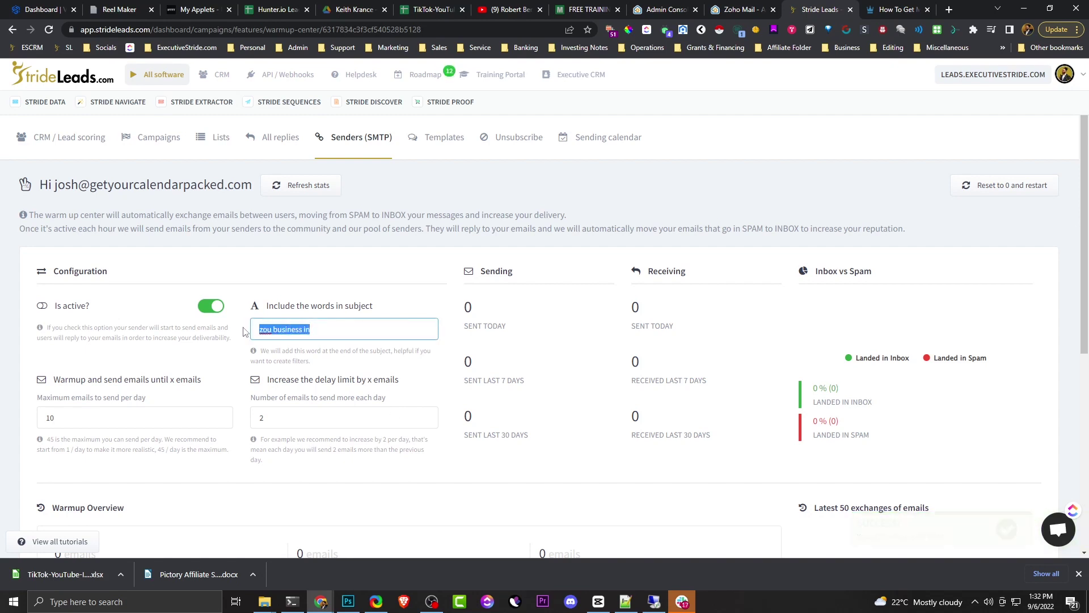
mouse_move(309, 332)
left_mouse_down()
mouse_move(285, 334)
mouse_move(318, 337)
left_mouse_up()
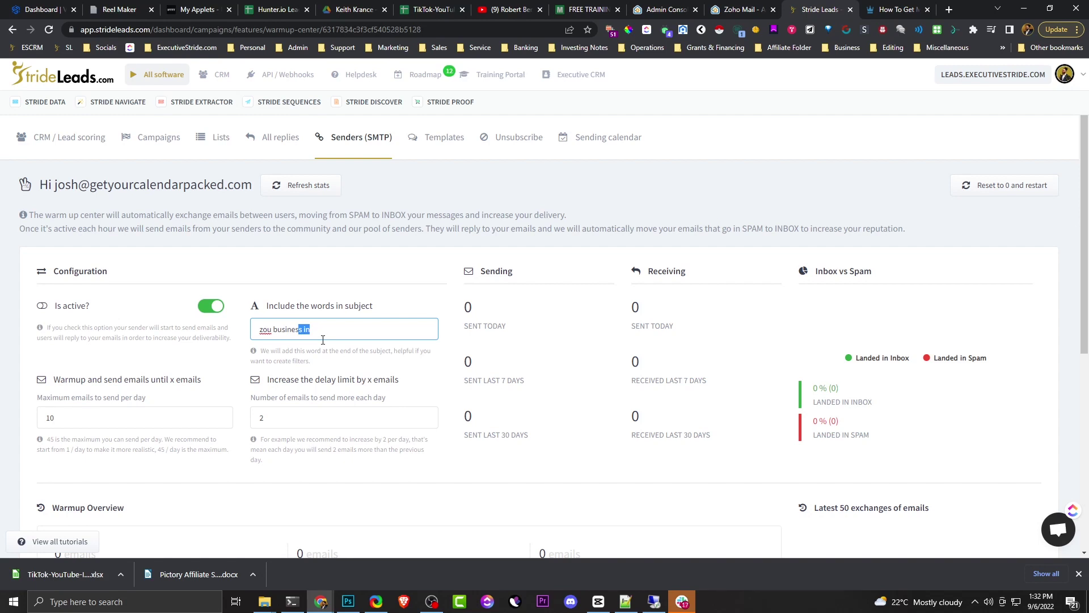
left_click(334, 318)
left_click_drag(336, 304, 292, 327)
left_click(308, 331)
- Go back from the warm-up center to the Senders (SMTP) list
left_click(12, 29)
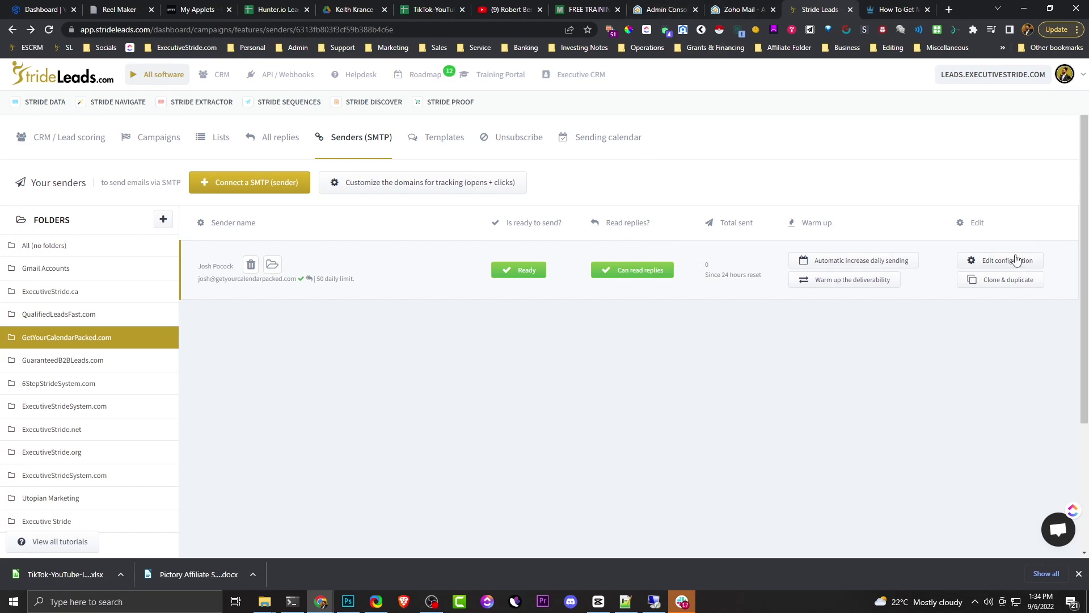
- Clone the Zoho sender and open the [CLONE] copy's configuration, selecting its sender name
left_click(985, 285)
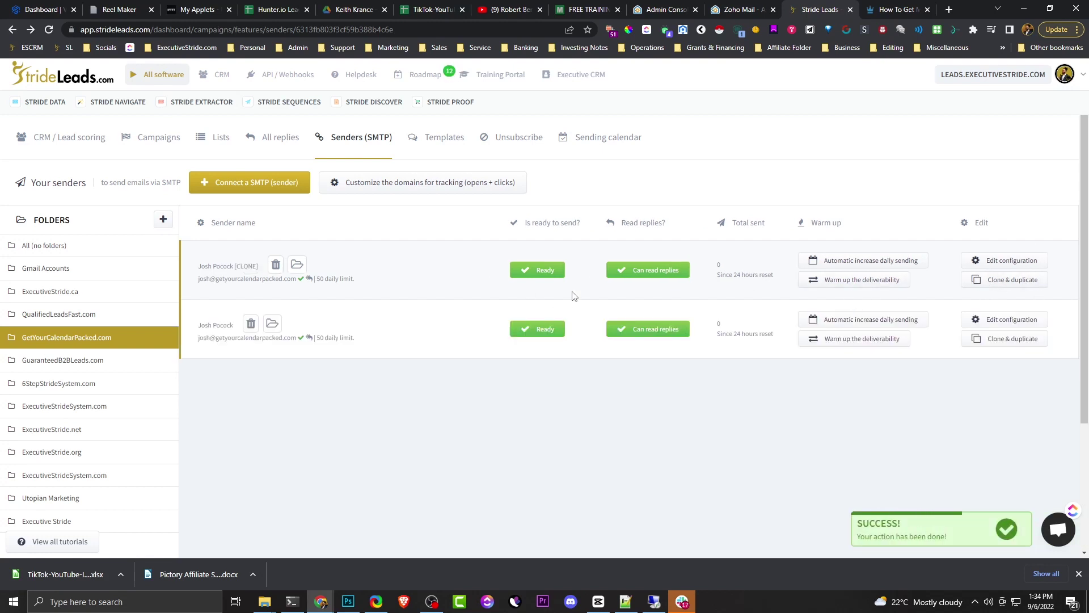
left_click(990, 267)
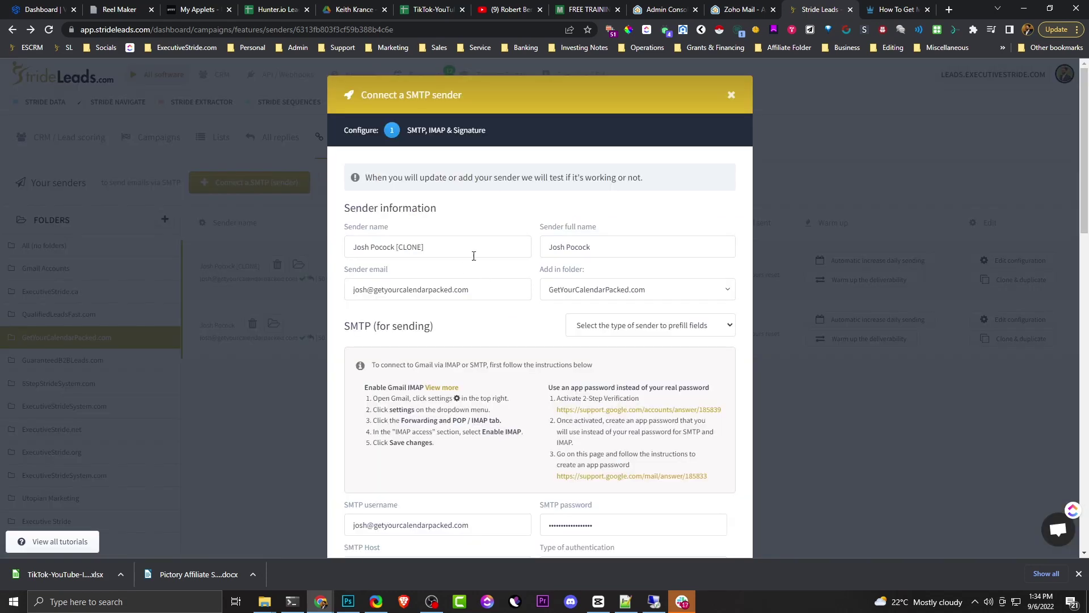
left_click_drag(426, 247, 363, 262)
key("ctrl+a")
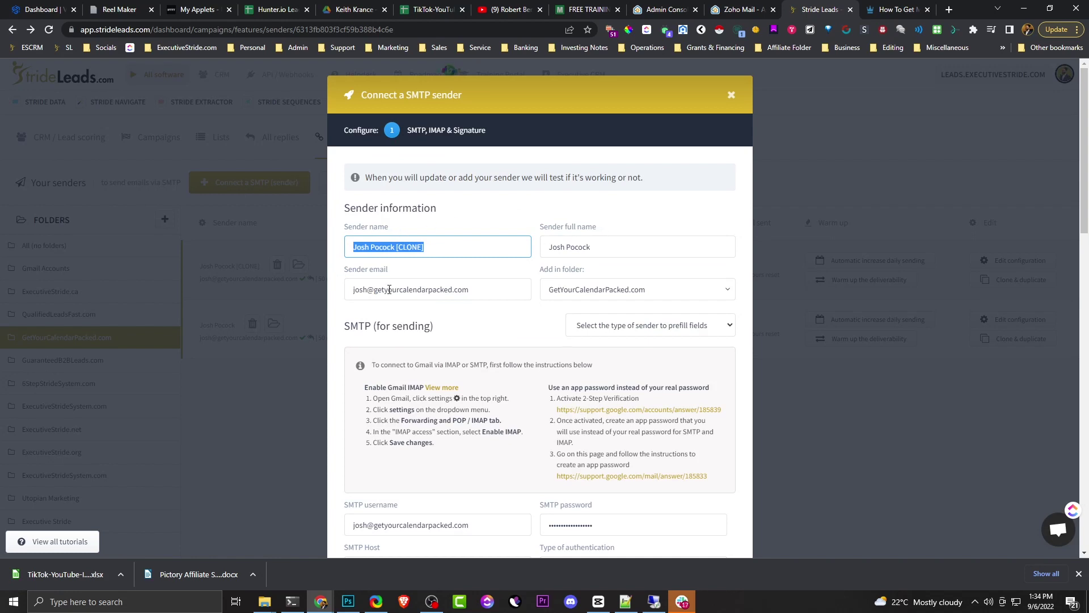
left_click_drag(368, 289, 343, 294)
- Review the prefilled SMTP login, IMAP and daily limit settings in the cloned sender form
scroll(412, 357, "down", 3)
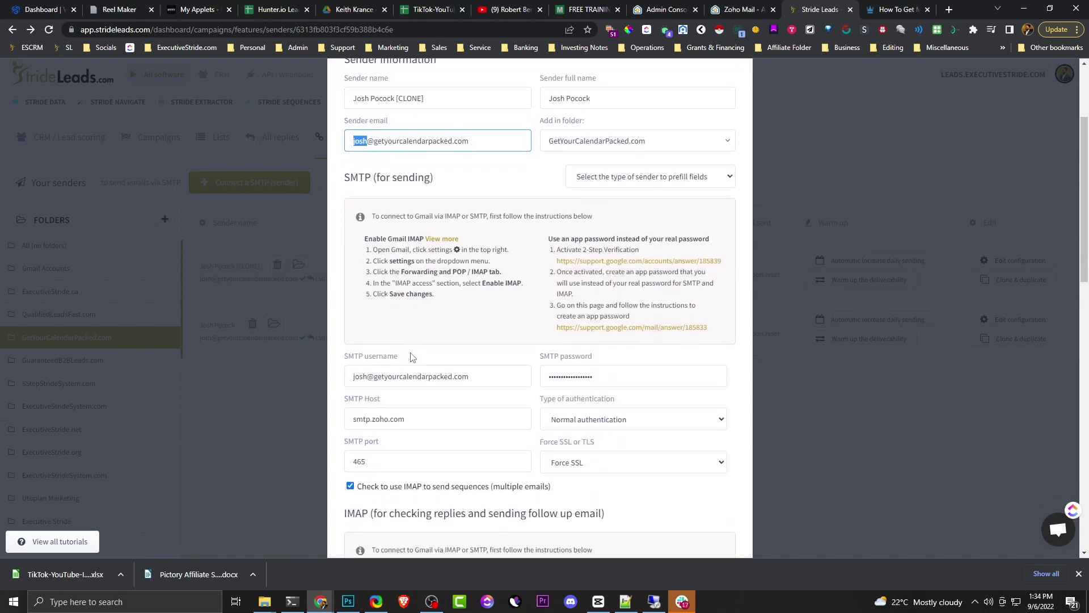
left_click(361, 375)
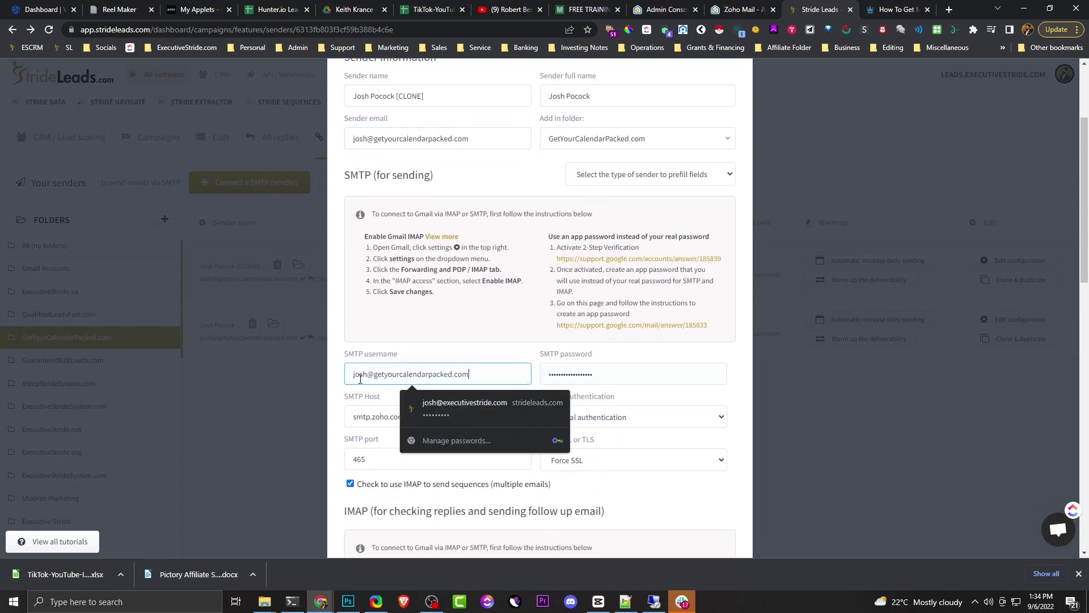
left_click(454, 340)
scroll(489, 403, "down", 2)
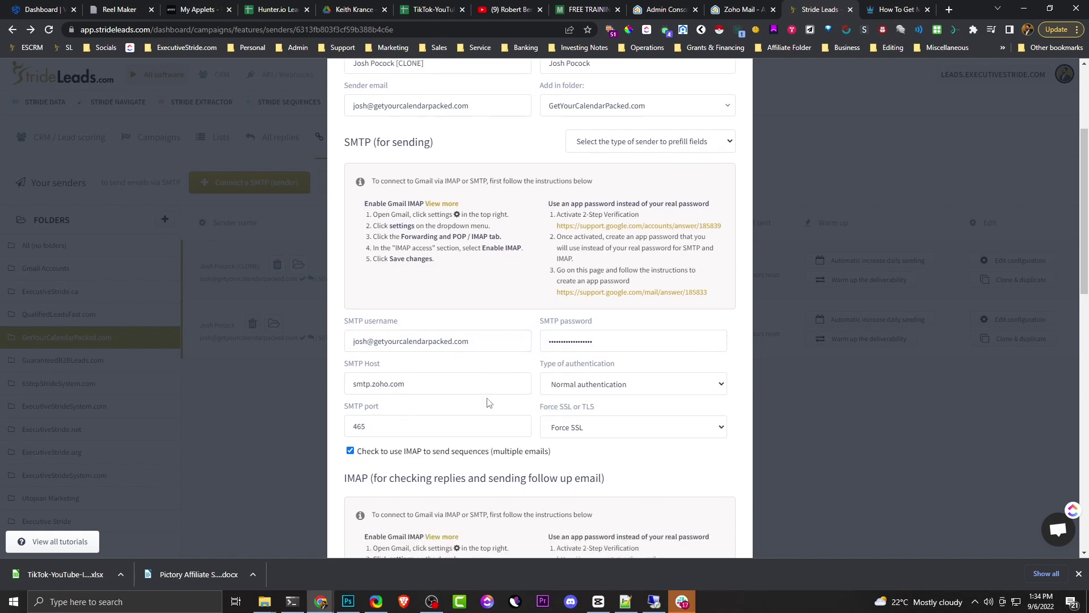
scroll(489, 403, "down", 5)
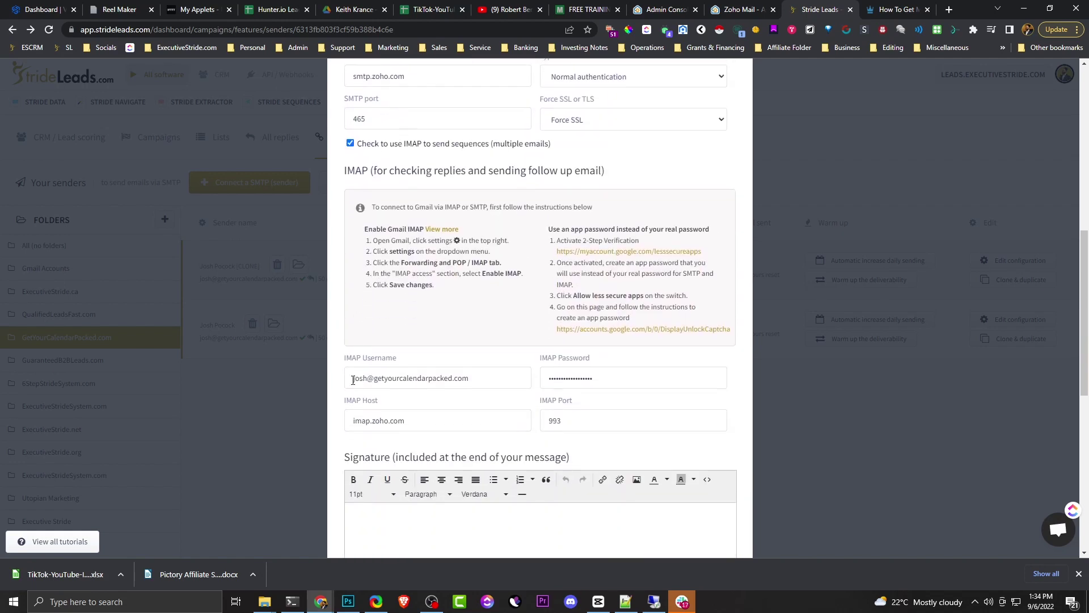
scroll(538, 94, "up", 2)
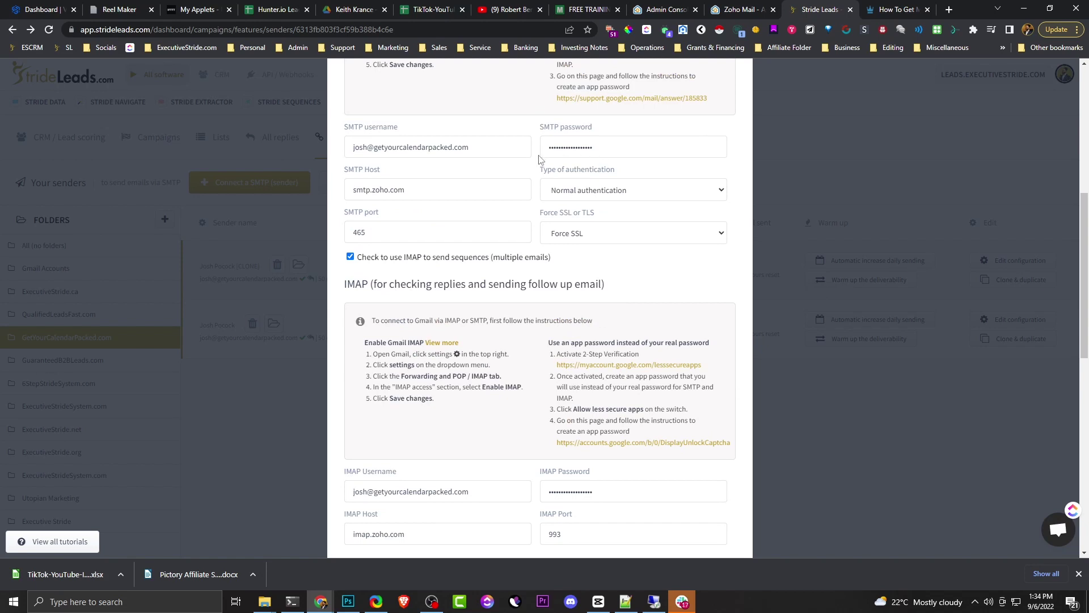
scroll(556, 420, "down", 2)
scroll(560, 422, "up", 8)
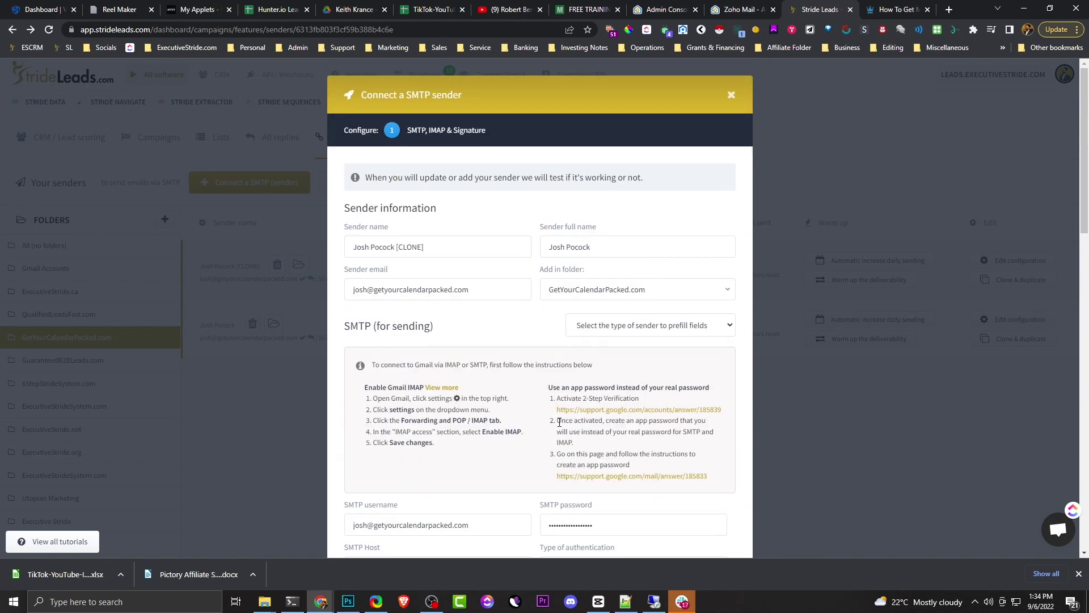
scroll(559, 420, "down", 1)
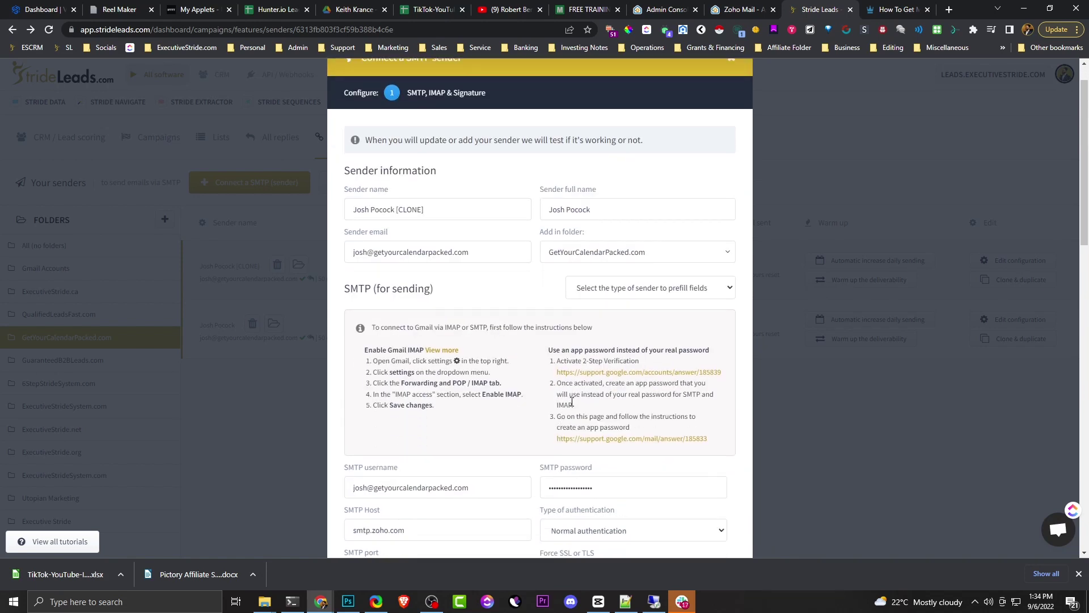
scroll(689, 449, "down", 12)
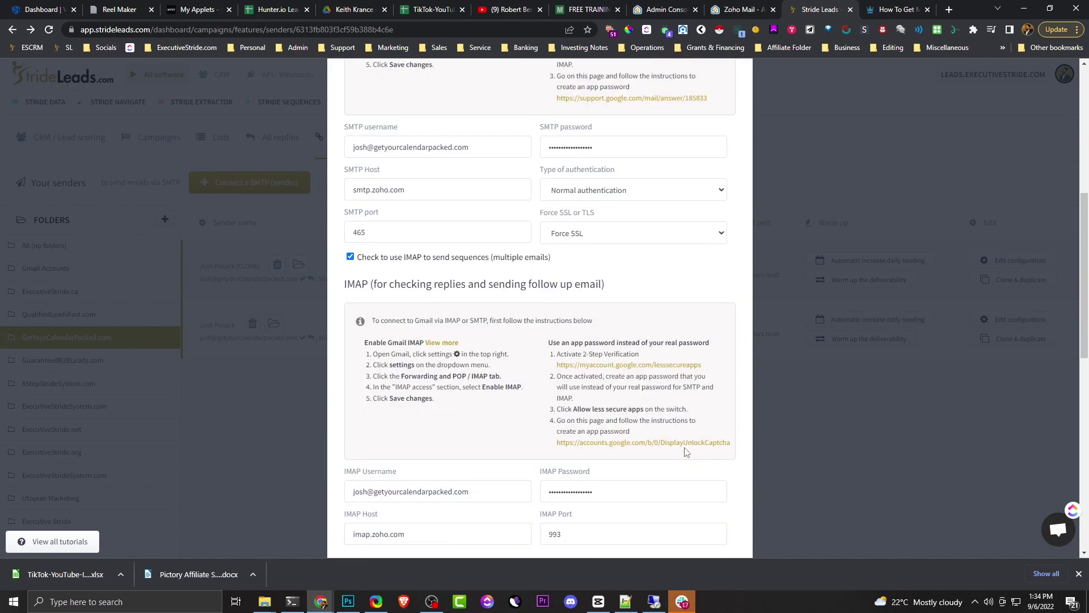
scroll(705, 457, "down", 4)
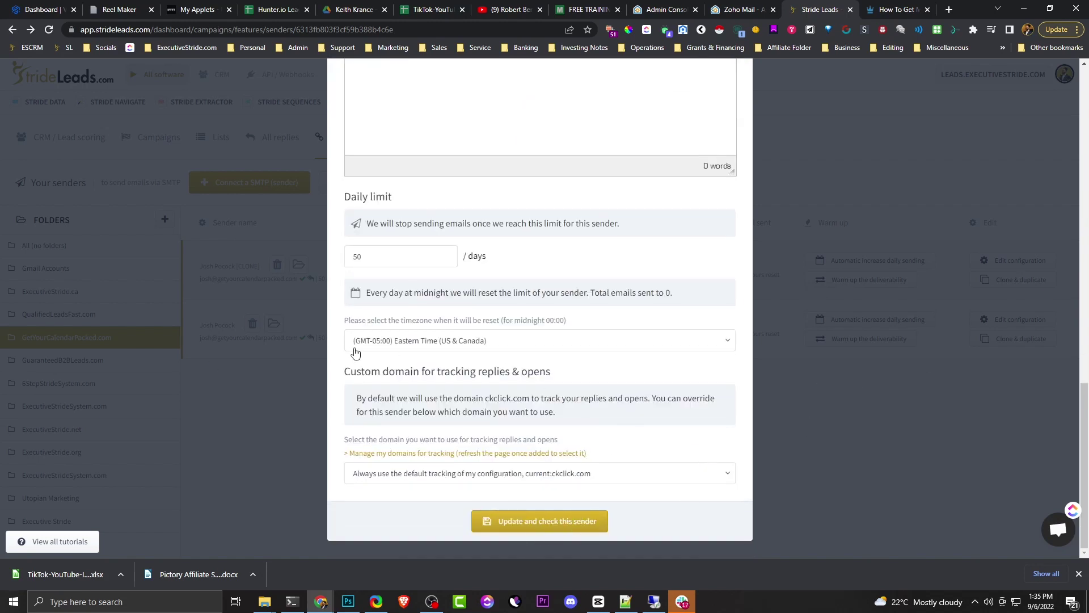
scroll(657, 414, "up", 15)
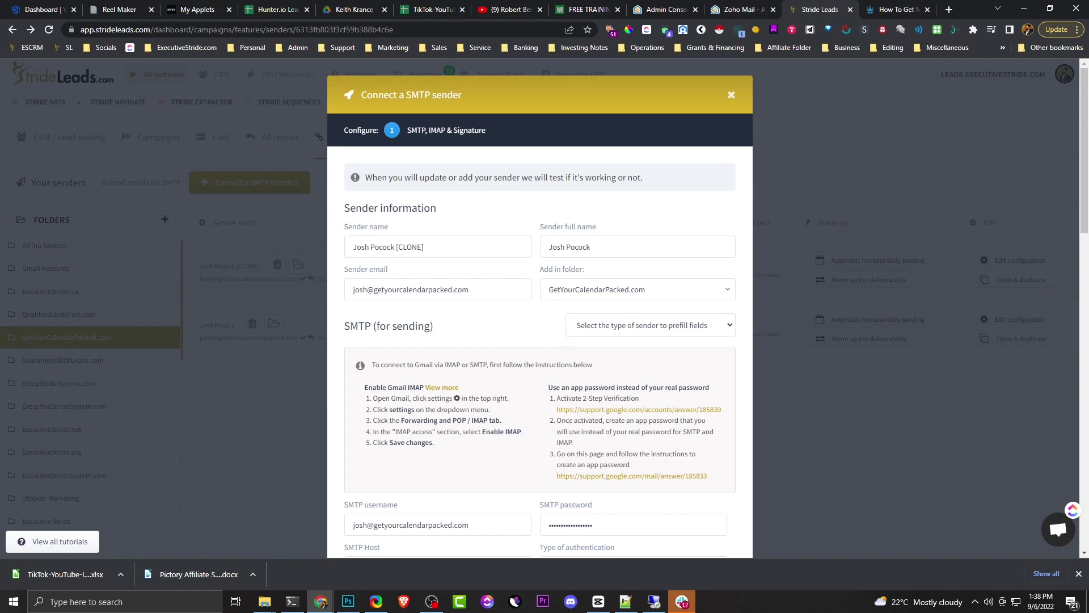
- Switch from the cloned sender's form to another open application
key("alt+Tab")
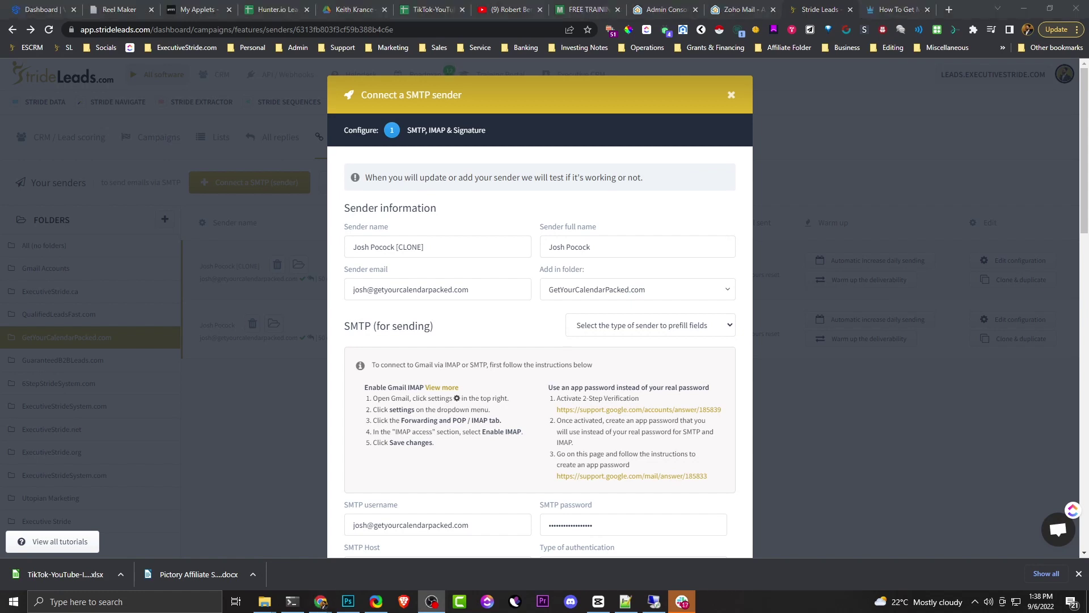